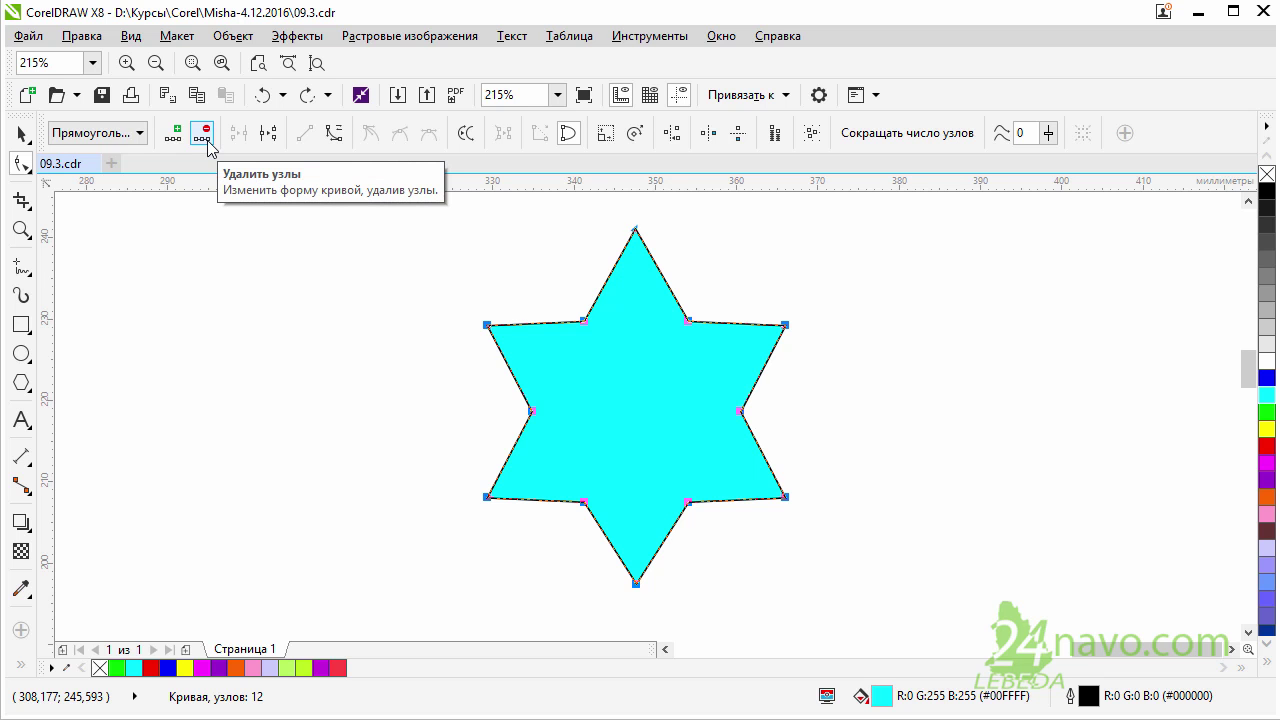
# Delete the star's top, upper-right and upper-left nodes, then undo the upper-left deletion
pyautogui.moveTo(586, 212); pyautogui.dragTo(688, 262)
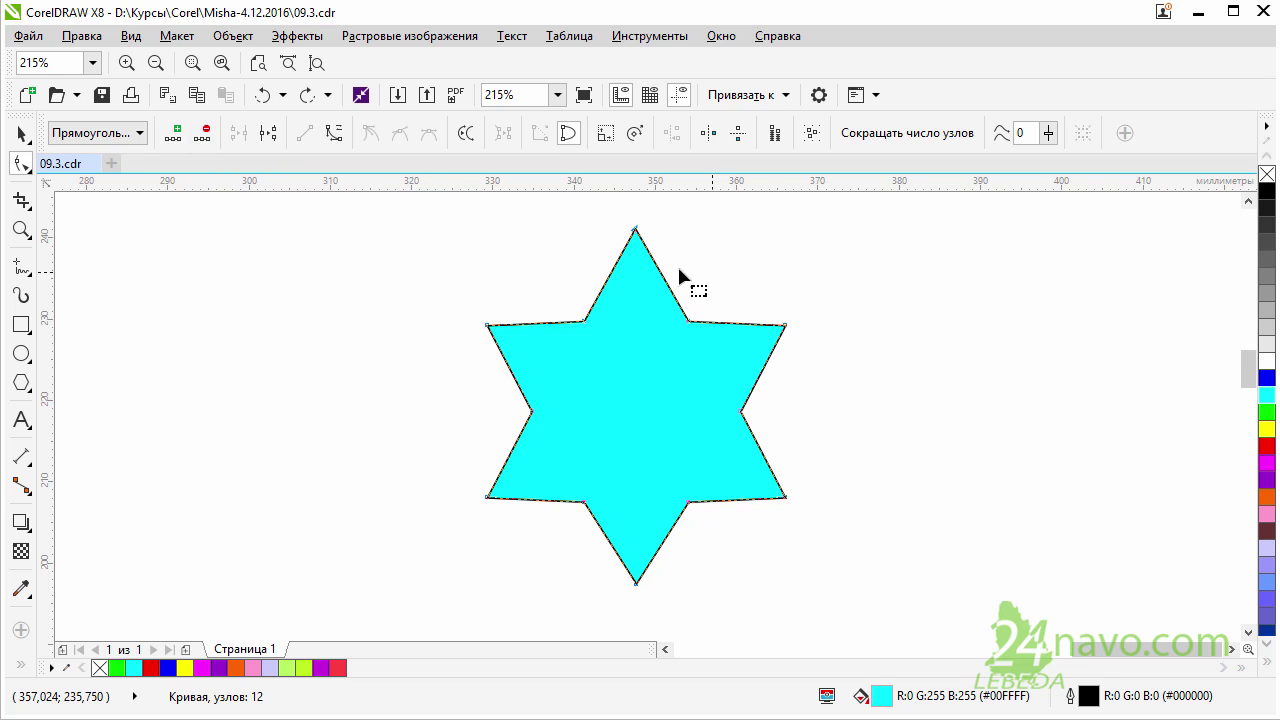
pyautogui.click(206, 141)
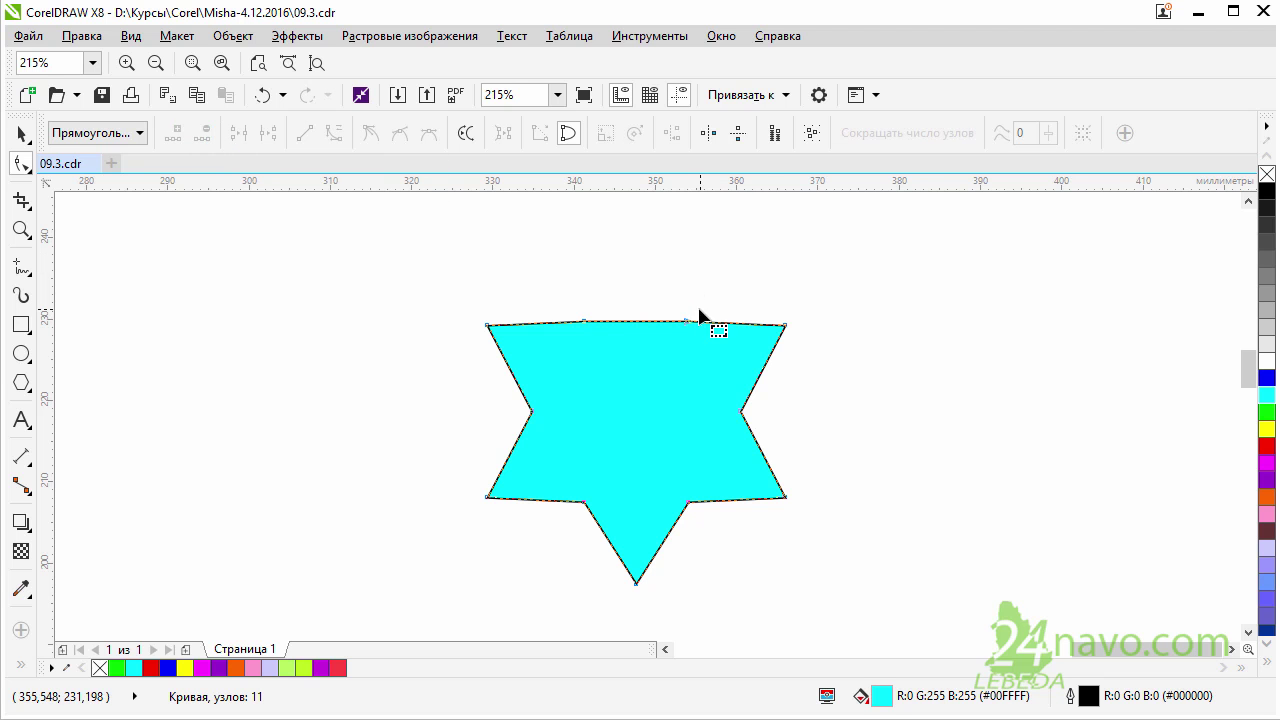
pyautogui.moveTo(822, 302); pyautogui.dragTo(770, 345)
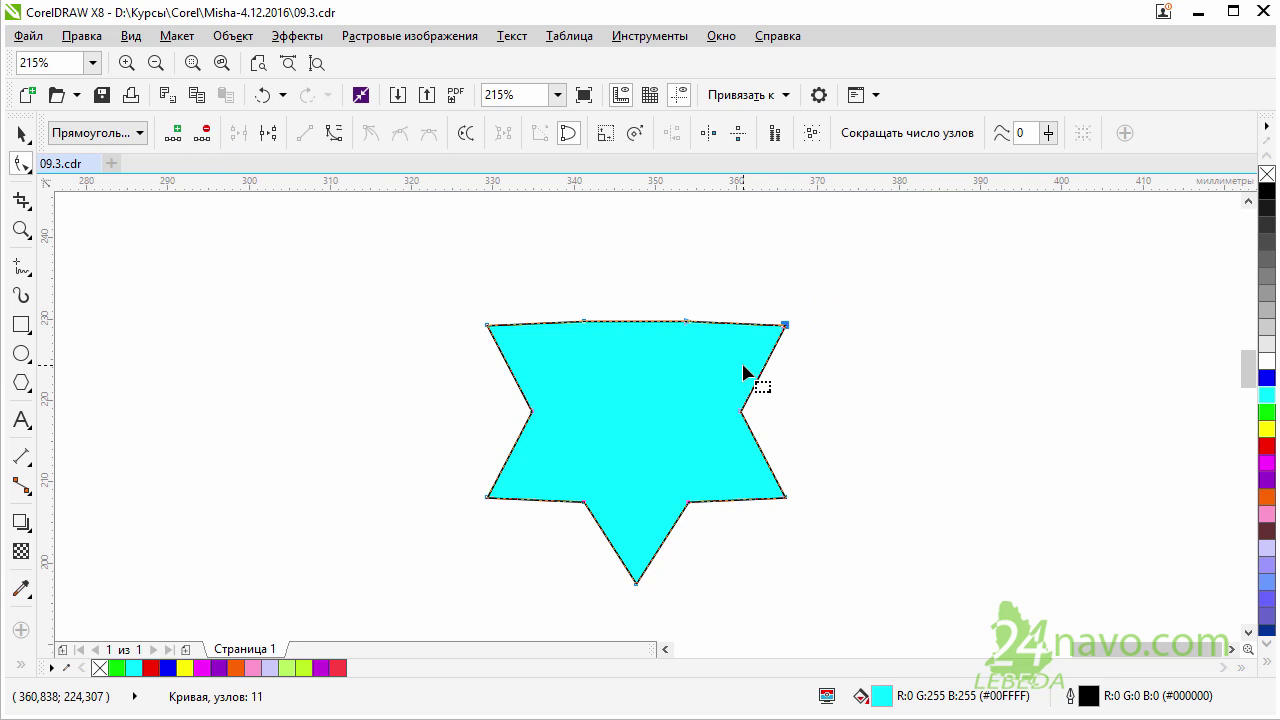
pyautogui.click(207, 136)
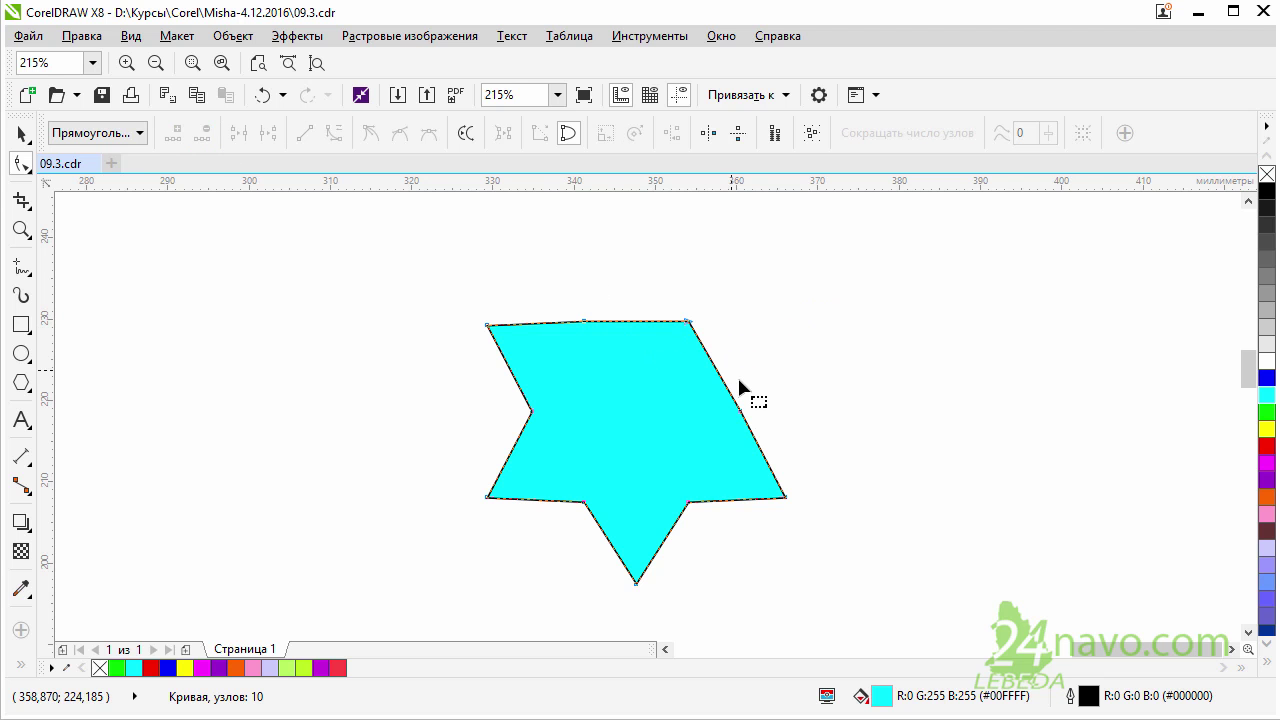
pyautogui.moveTo(556, 372); pyautogui.dragTo(440, 300)
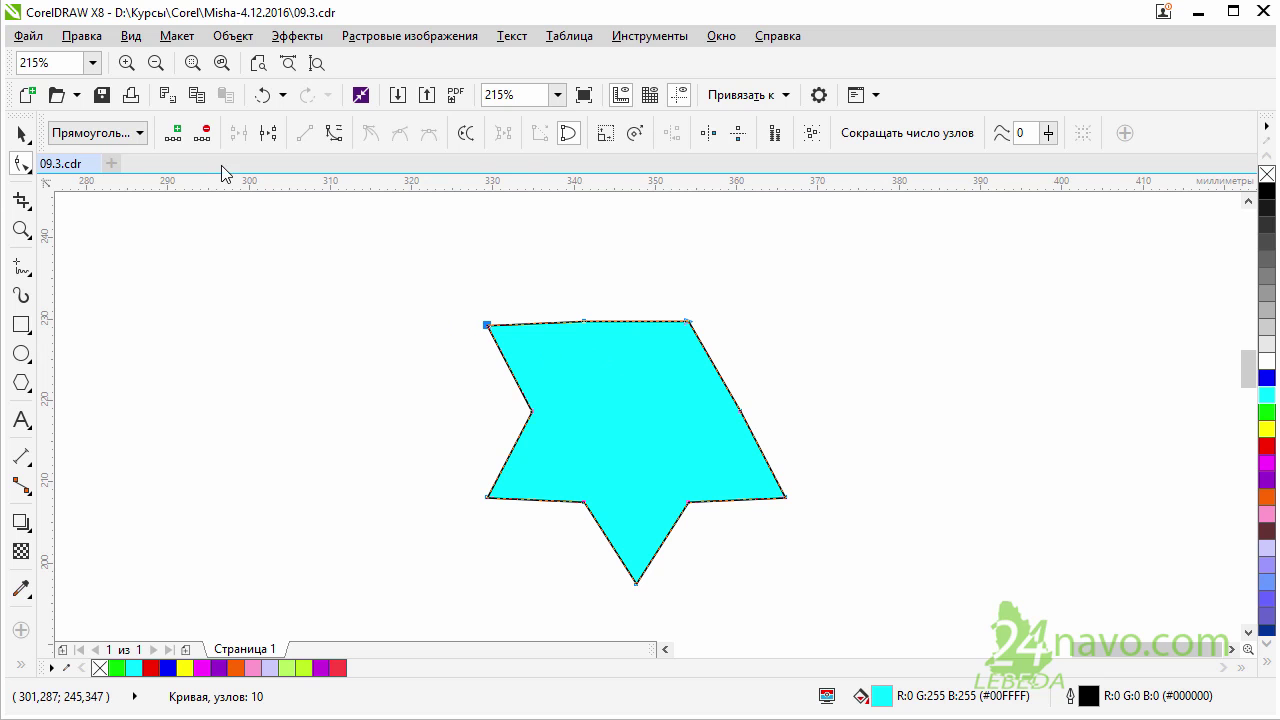
pyautogui.click(202, 133)
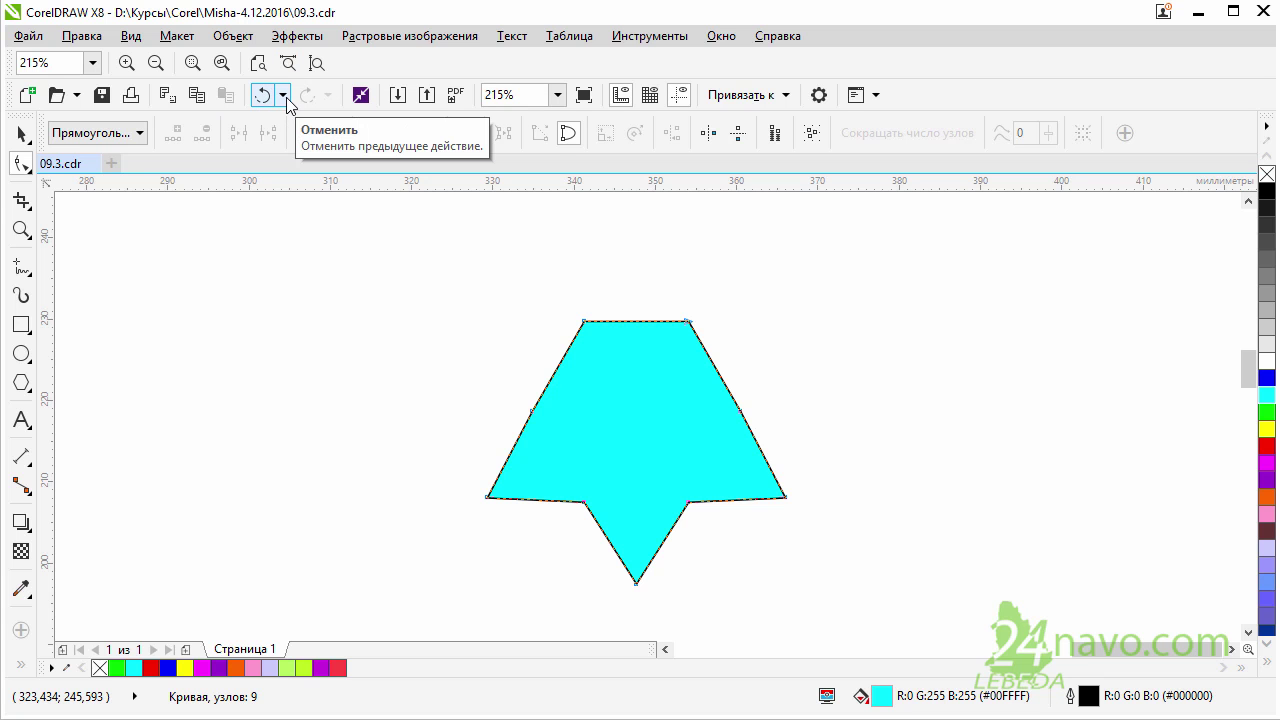
pyautogui.click(266, 104)
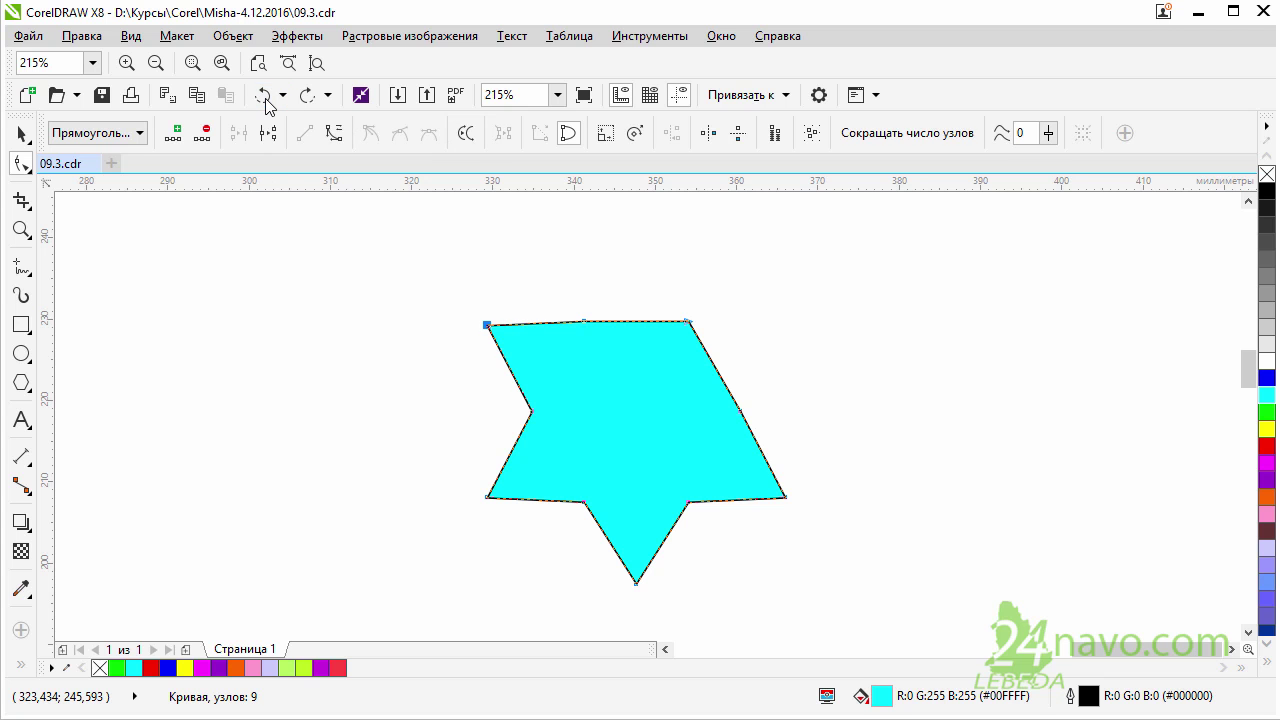
# Undo the remaining node deletions and break the star's curve at its top node
pyautogui.click(266, 104)
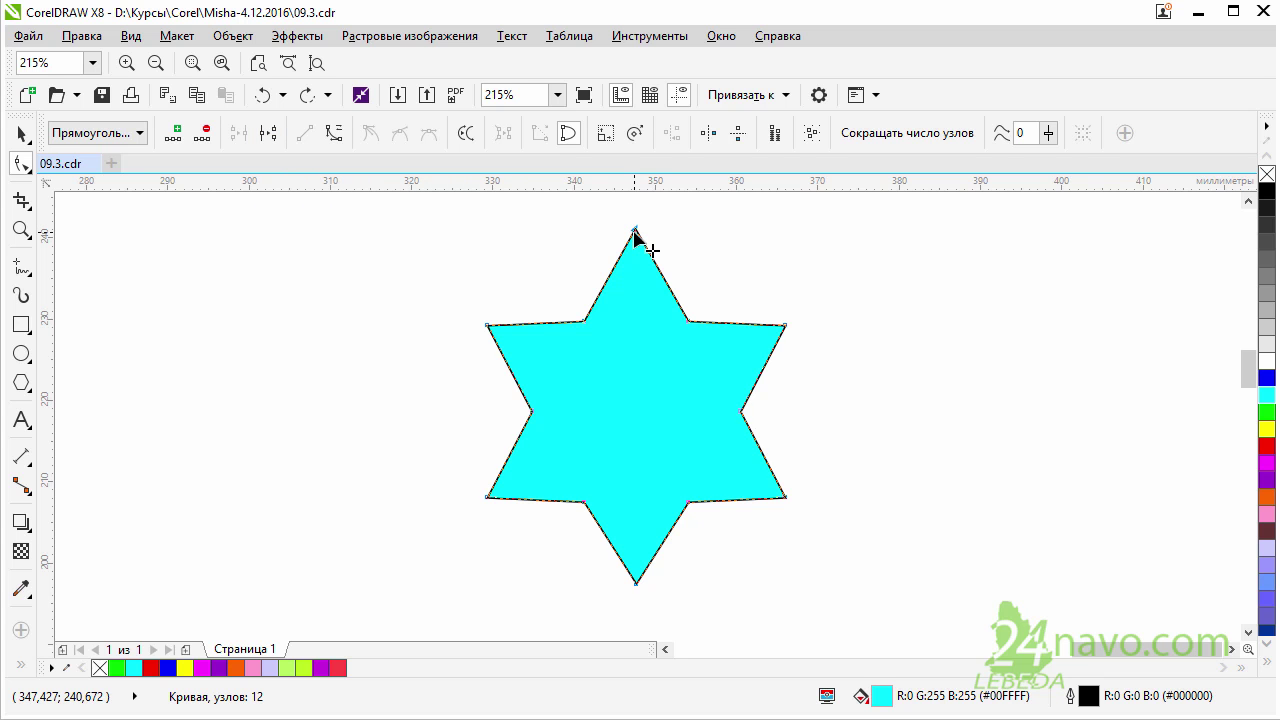
pyautogui.moveTo(606, 210)
pyautogui.mouseDown()
pyautogui.moveTo(674, 251)
pyautogui.moveTo(666, 234)
pyautogui.moveTo(711, 228)
pyautogui.moveTo(637, 216)
pyautogui.mouseUp()
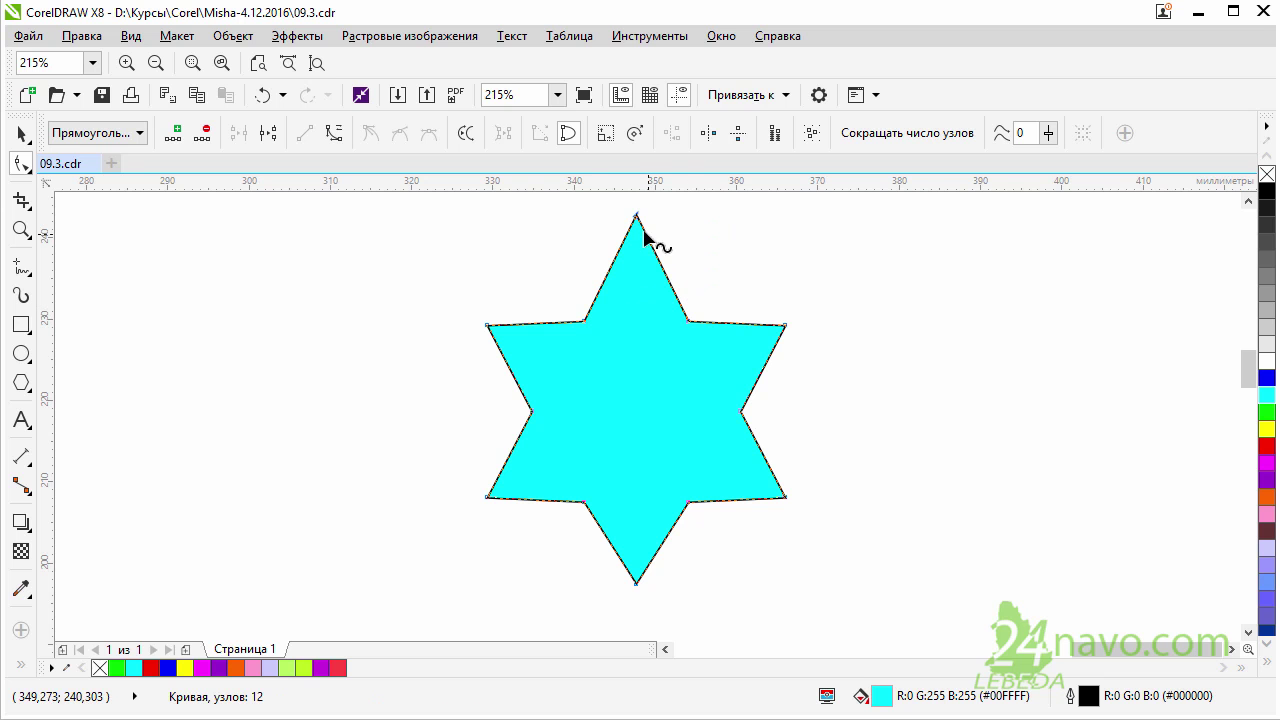
pyautogui.moveTo(635, 217); pyautogui.dragTo(637, 215)
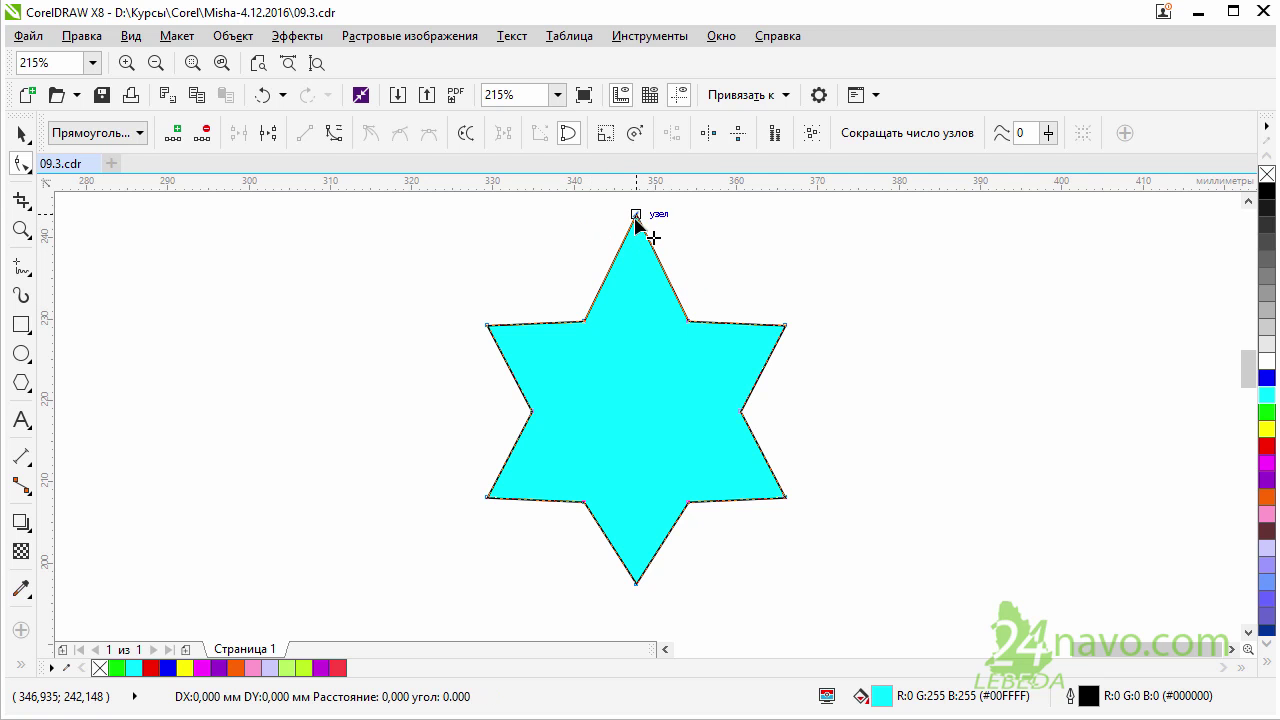
pyautogui.click(275, 136)
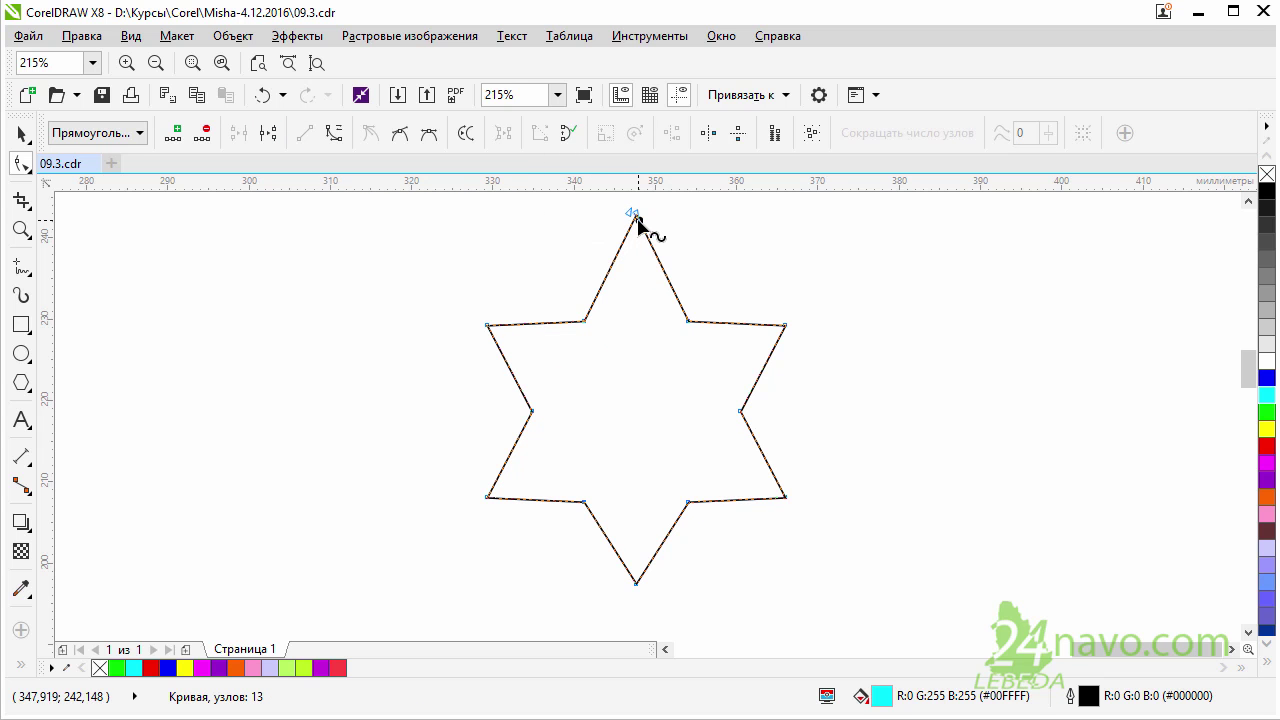
# Drag the broken top ends apart and back together to close the star point
pyautogui.click(637, 216)
pyautogui.moveTo(637, 215); pyautogui.dragTo(702, 209)
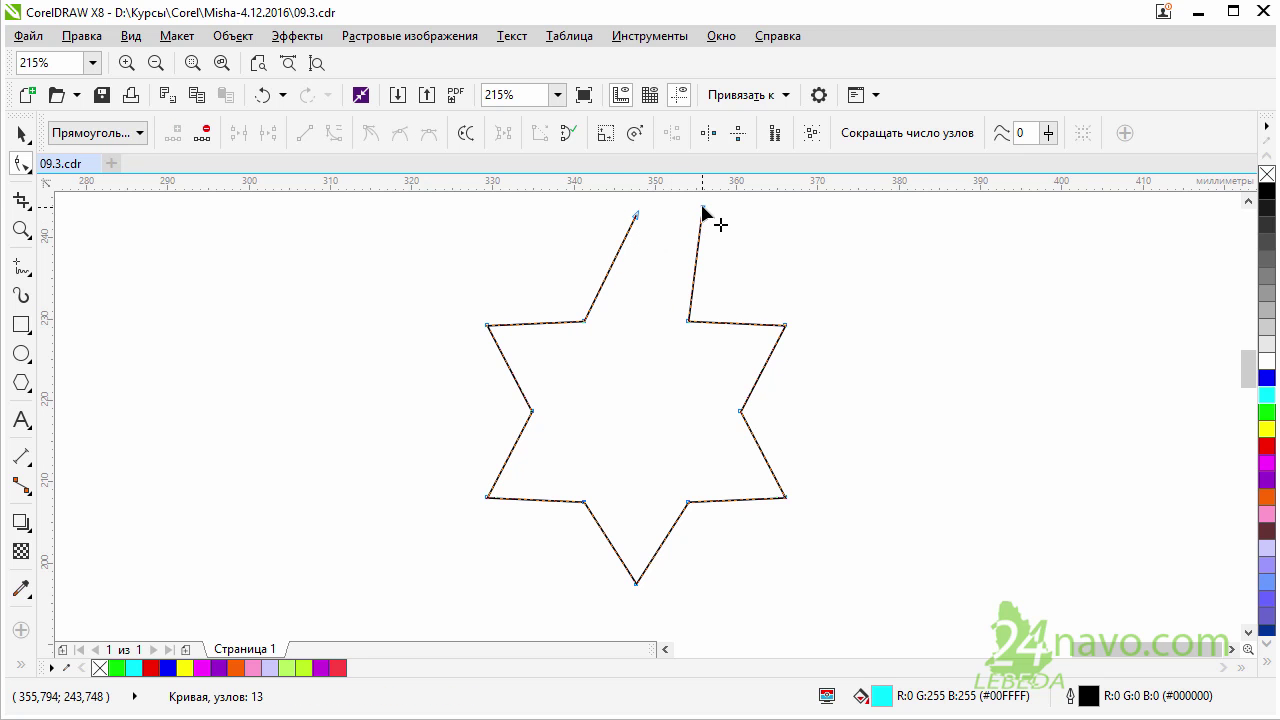
pyautogui.moveTo(703, 209); pyautogui.dragTo(640, 216)
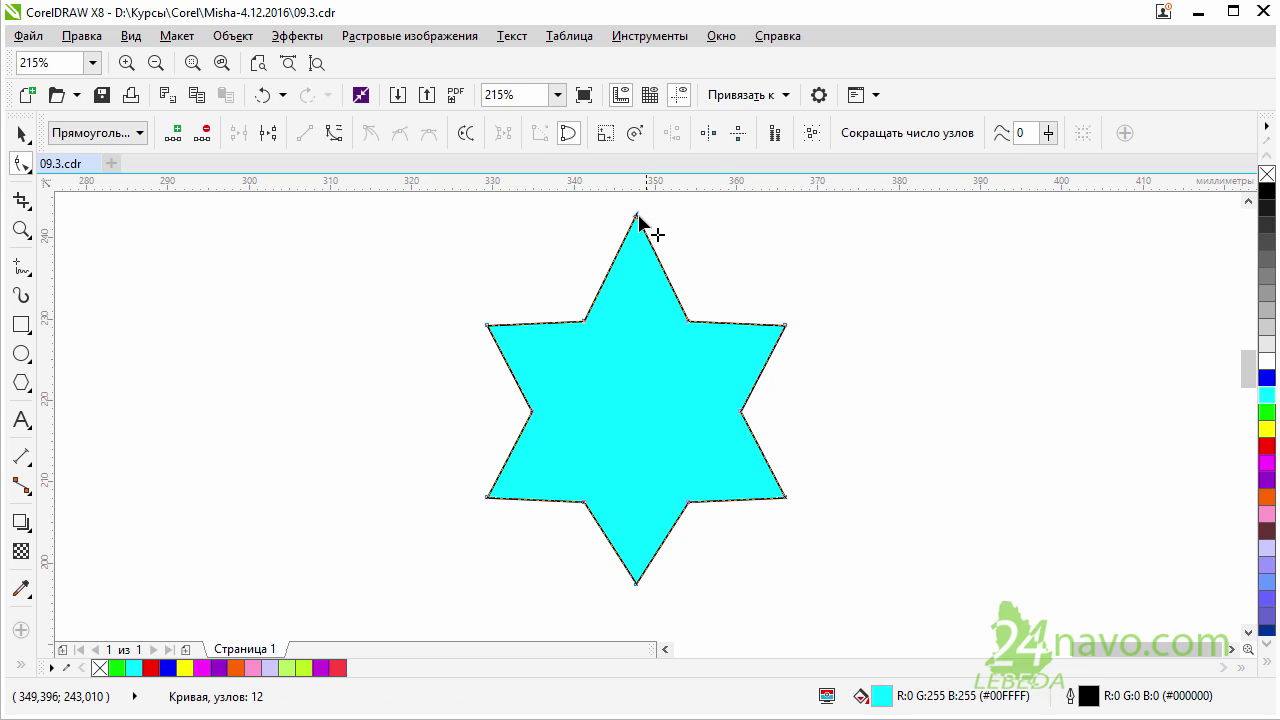
pyautogui.moveTo(637, 217); pyautogui.dragTo(632, 218)
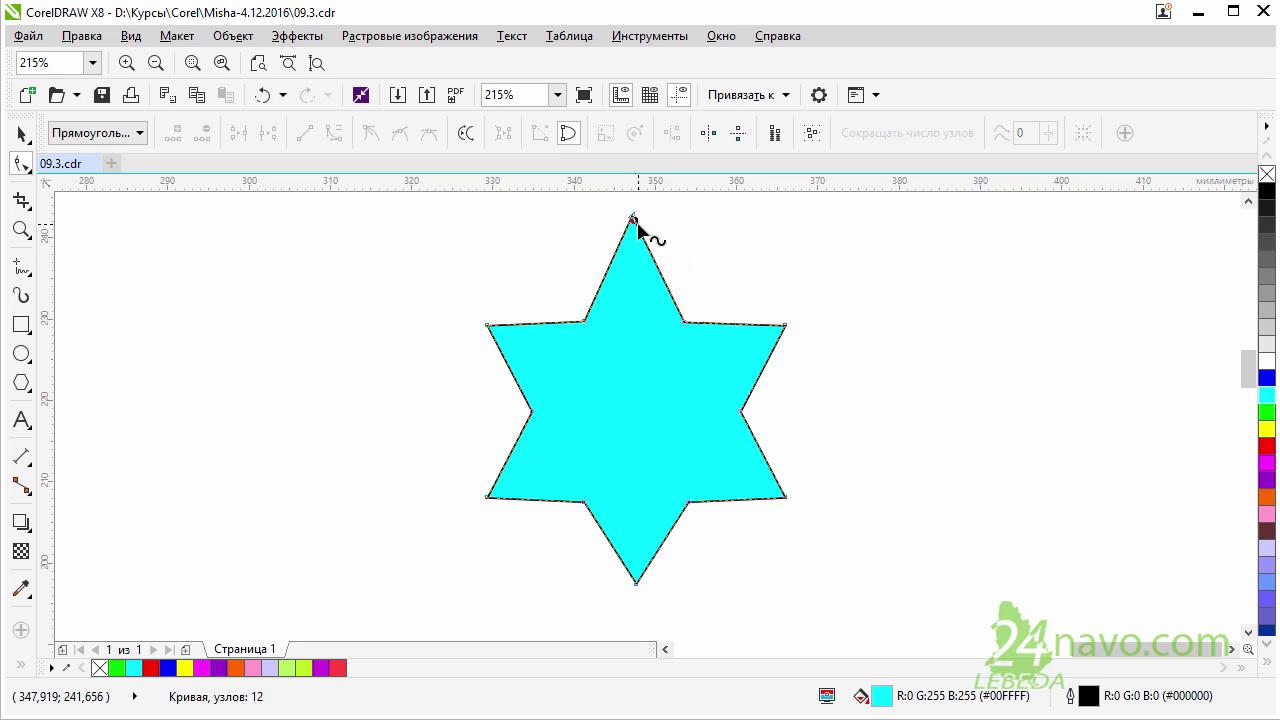
pyautogui.click(633, 218)
pyautogui.moveTo(608, 211); pyautogui.dragTo(665, 228)
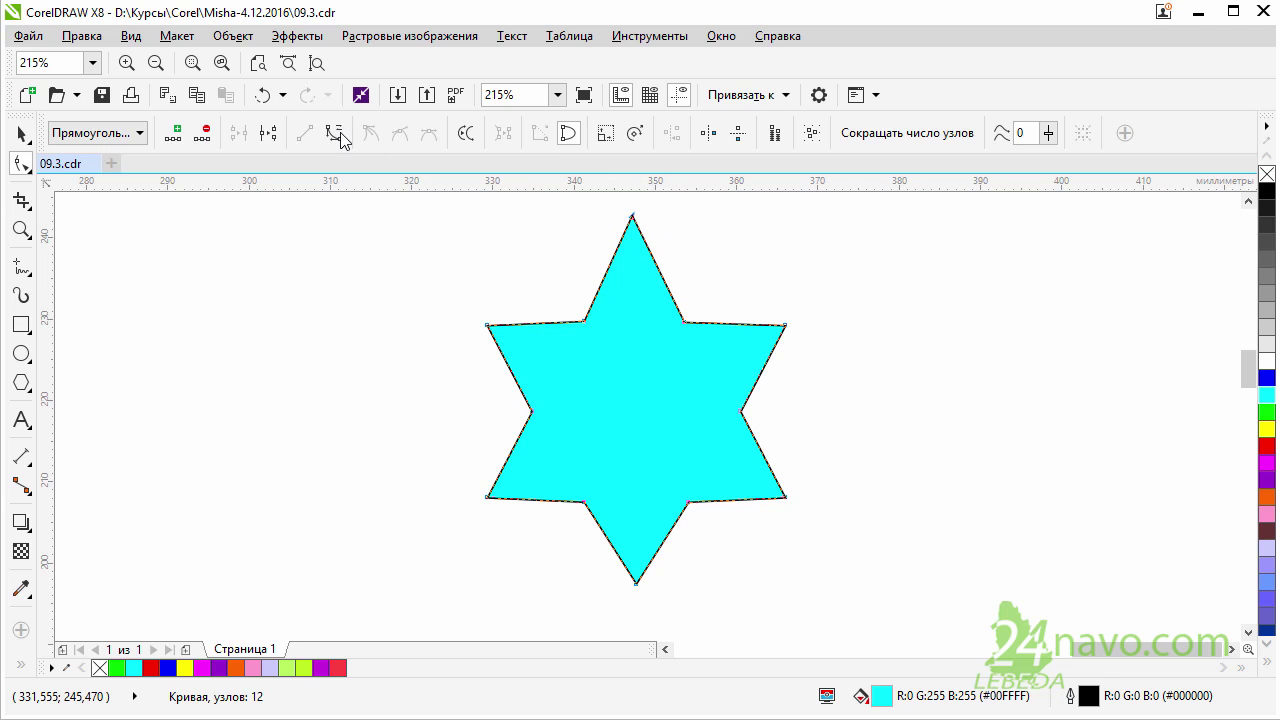
# Break the top node, shift both end nodes, and rejoin them with the tip slightly left
pyautogui.click(268, 136)
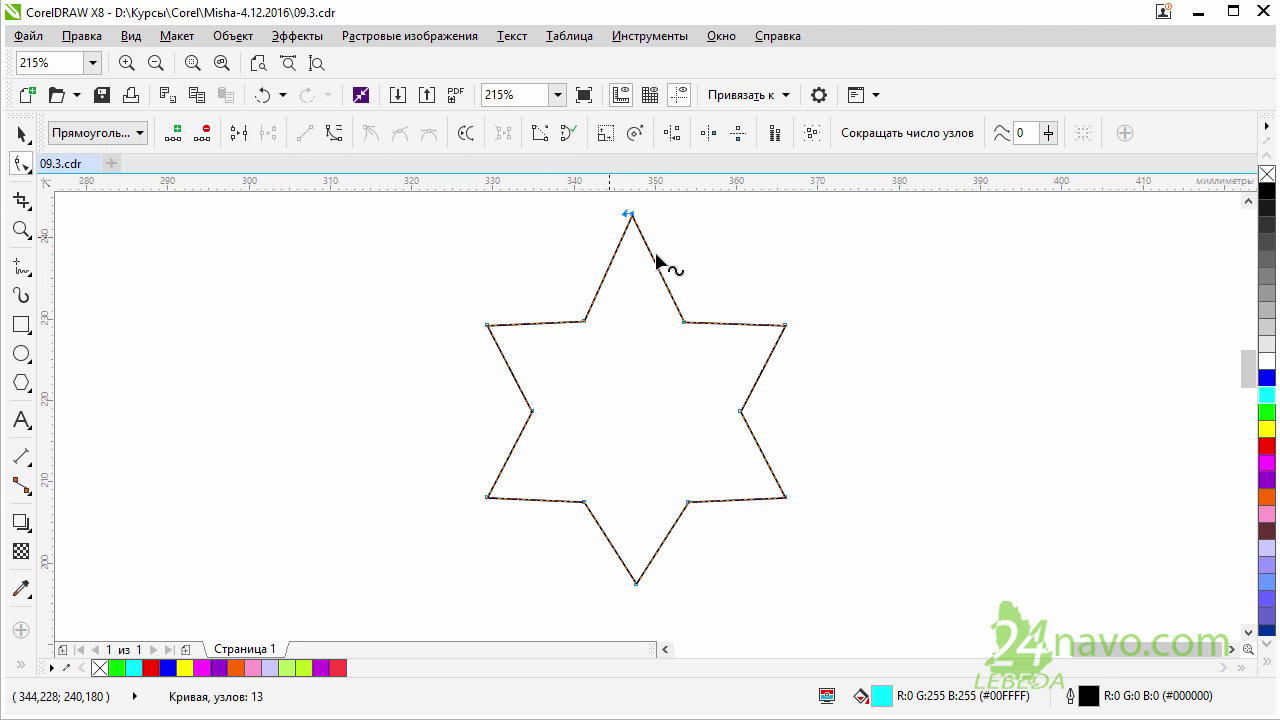
pyautogui.moveTo(631, 216)
pyautogui.mouseDown()
pyautogui.moveTo(615, 233)
pyautogui.moveTo(638, 272)
pyautogui.moveTo(650, 218)
pyautogui.mouseUp()
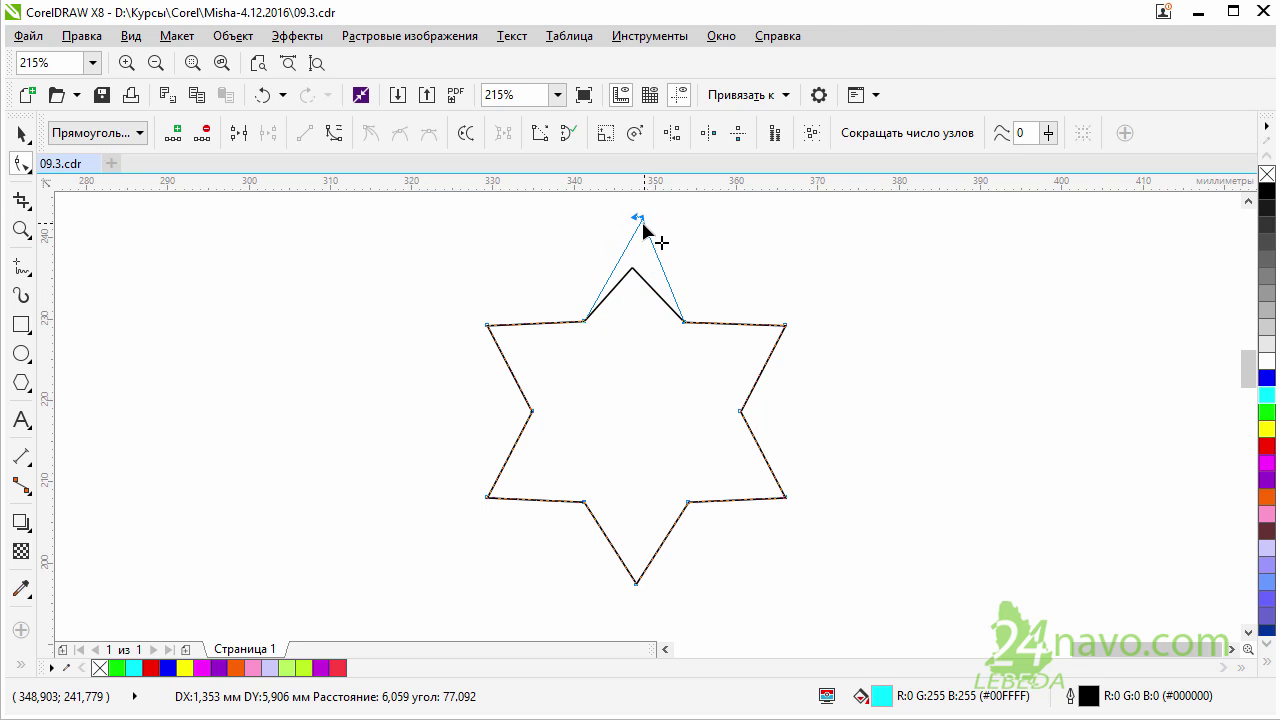
pyautogui.click(687, 252)
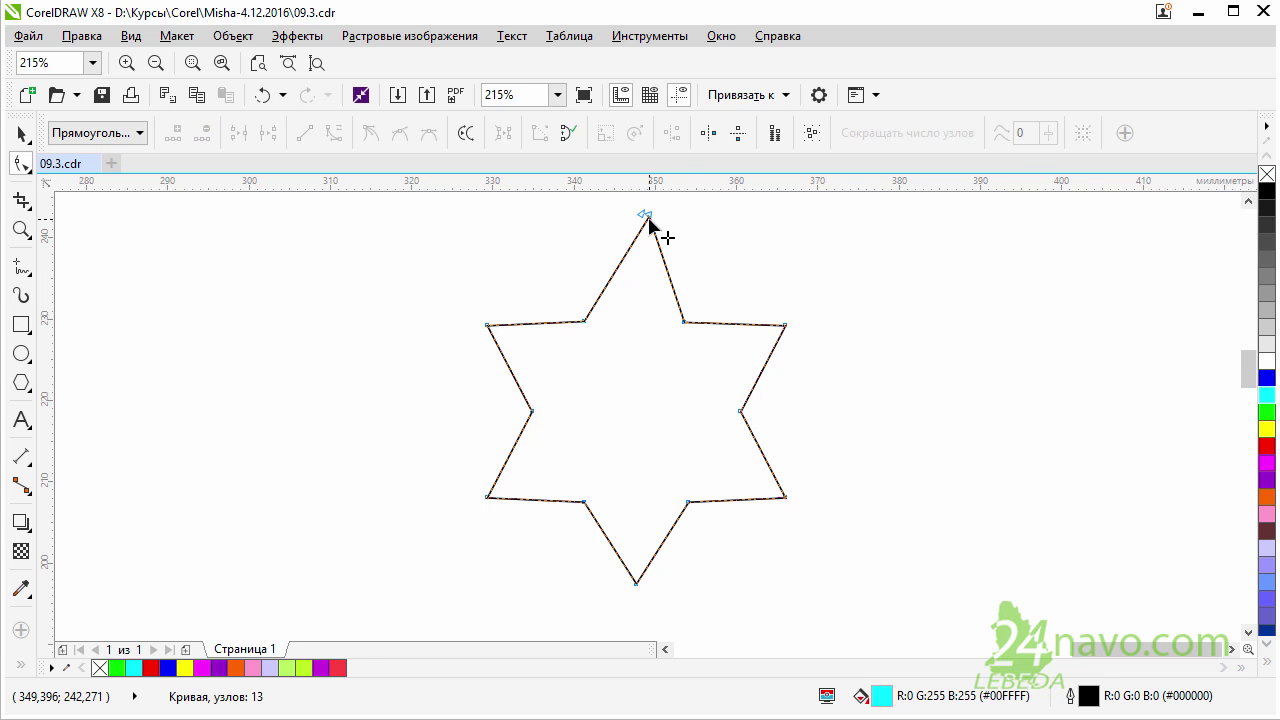
pyautogui.moveTo(649, 218); pyautogui.dragTo(701, 238)
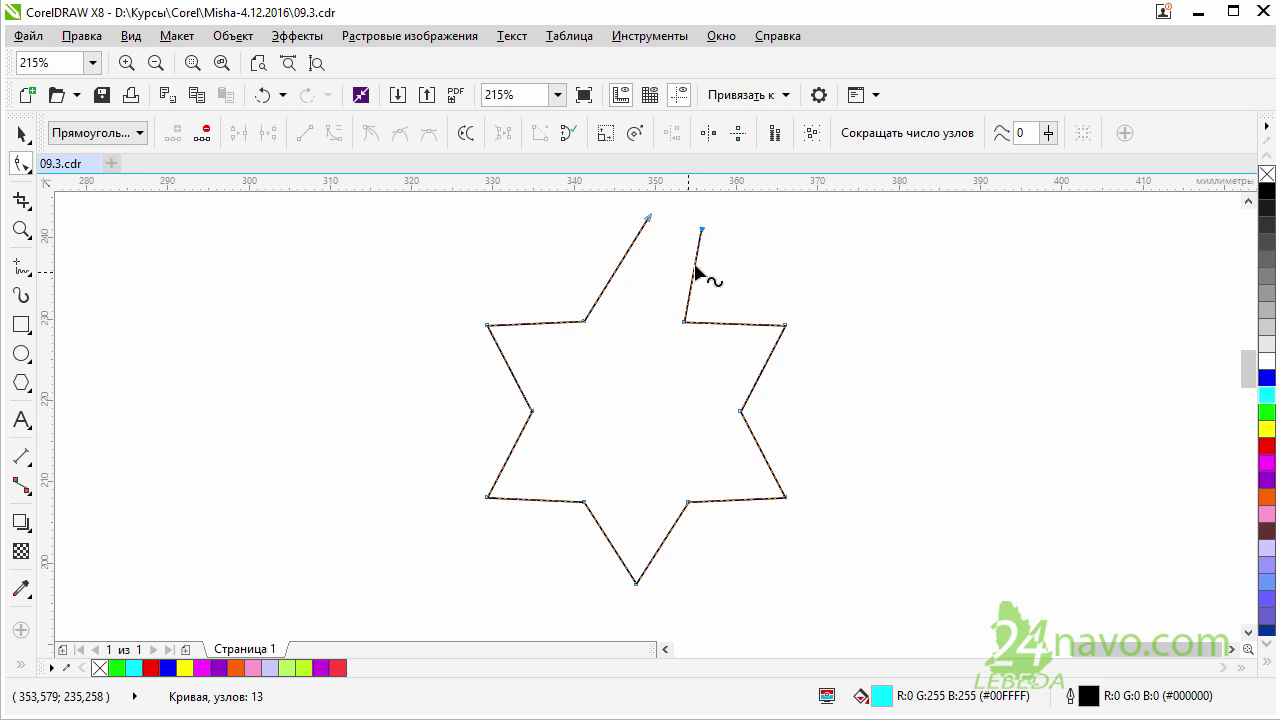
pyautogui.keyDown('shift'); pyautogui.click(649, 217); pyautogui.keyUp('shift')
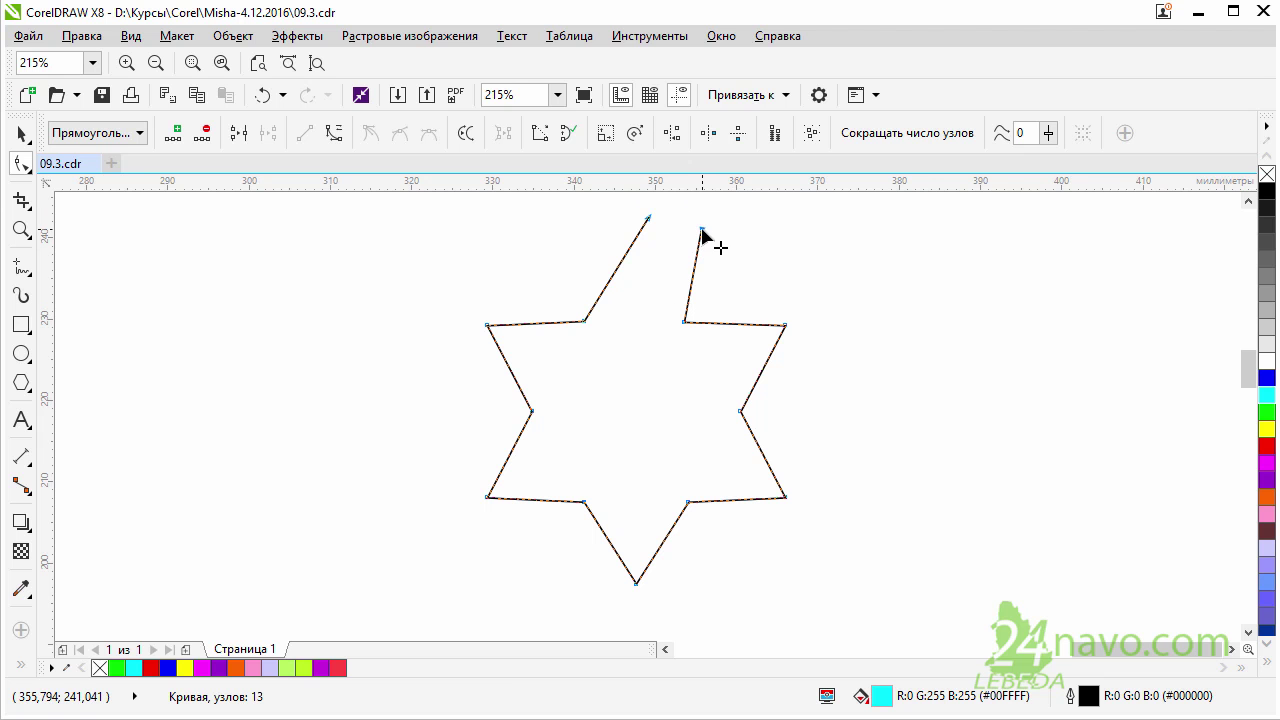
pyautogui.moveTo(703, 236)
pyautogui.mouseDown()
pyautogui.moveTo(675, 247)
pyautogui.moveTo(680, 236)
pyautogui.mouseUp()
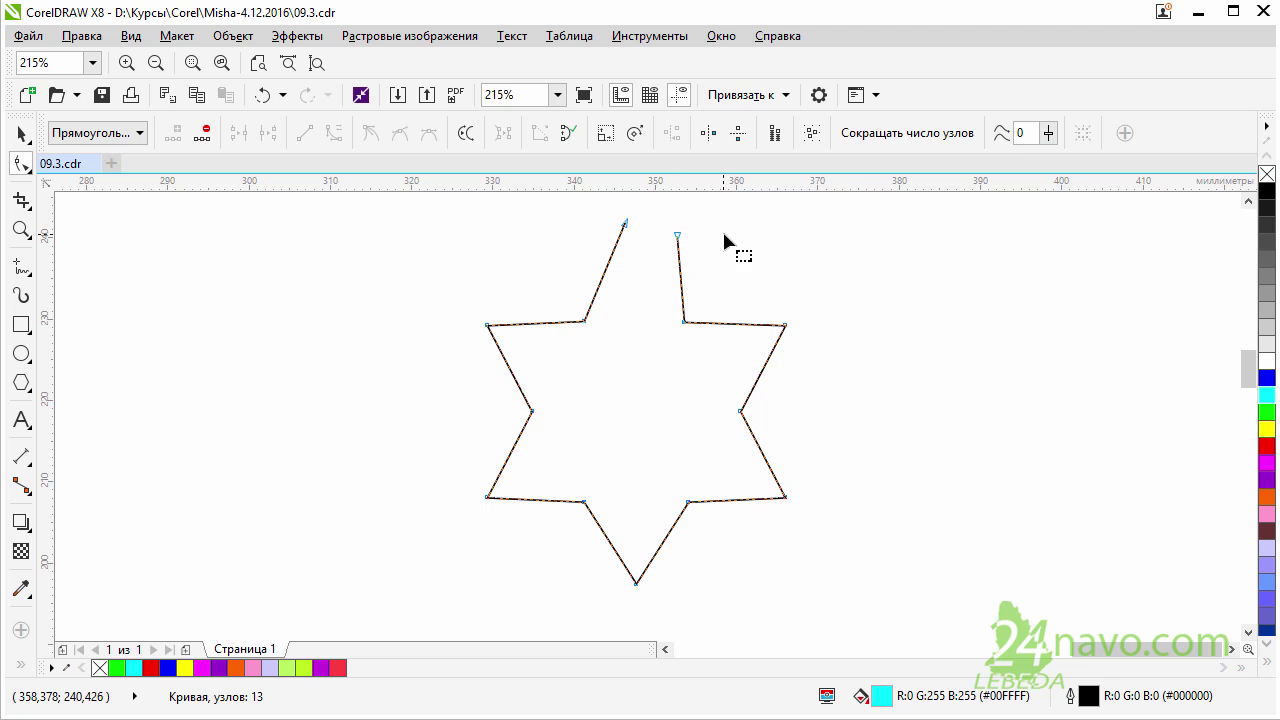
pyautogui.click(722, 230)
pyautogui.moveTo(678, 236); pyautogui.dragTo(626, 228)
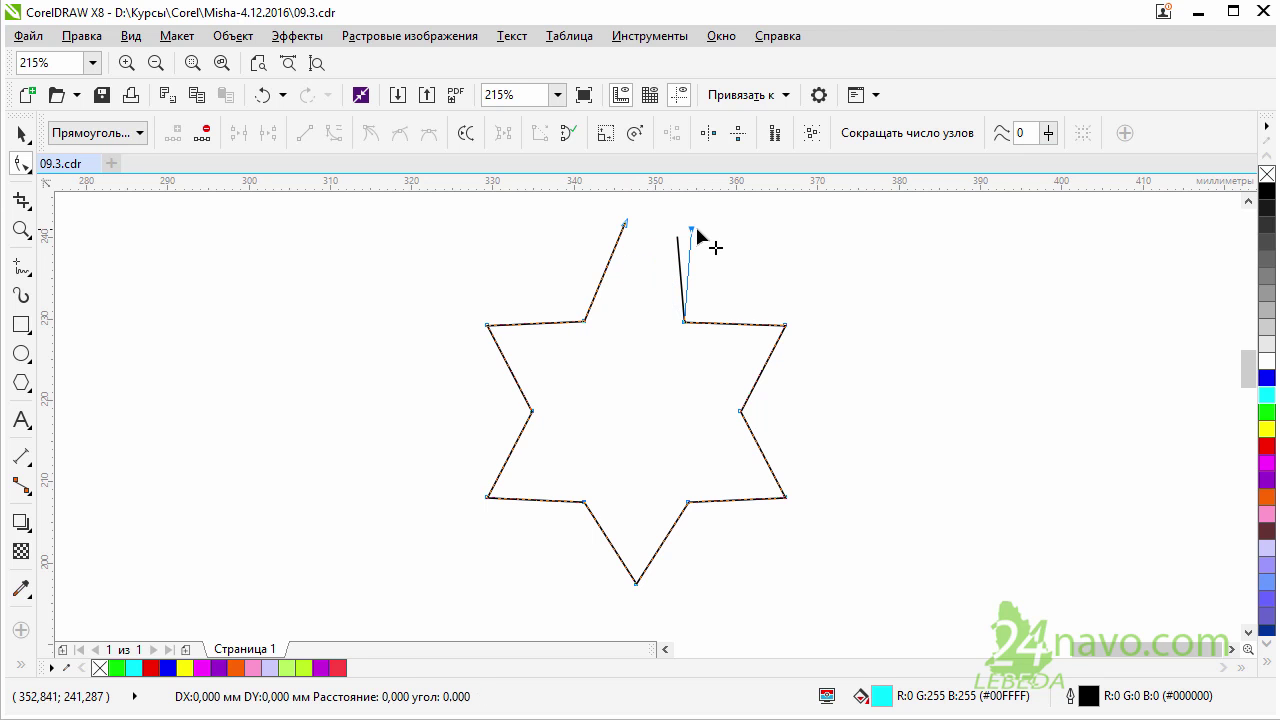
pyautogui.moveTo(626, 227)
pyautogui.mouseDown()
pyautogui.moveTo(638, 227)
pyautogui.moveTo(626, 223)
pyautogui.mouseUp()
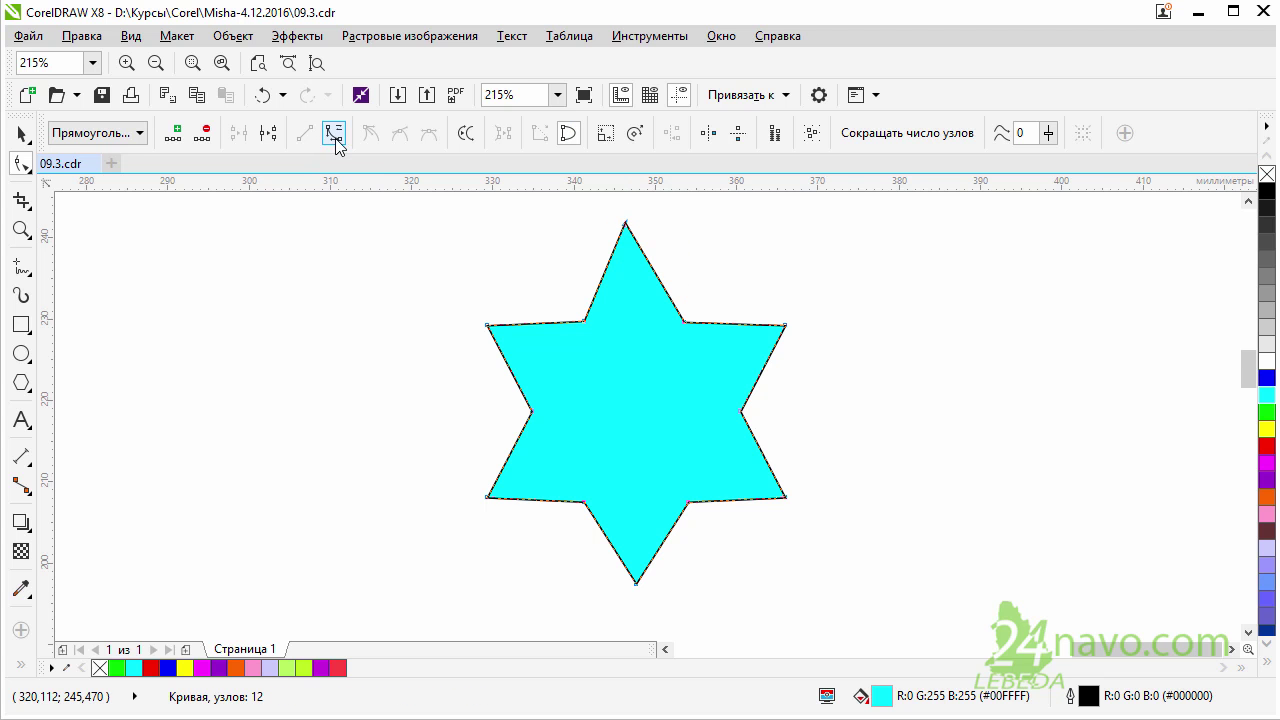
# Re-centre the top point, then convert the upper-left edge to a curve and bend it into an S-shape
pyautogui.moveTo(626, 224); pyautogui.dragTo(657, 218)
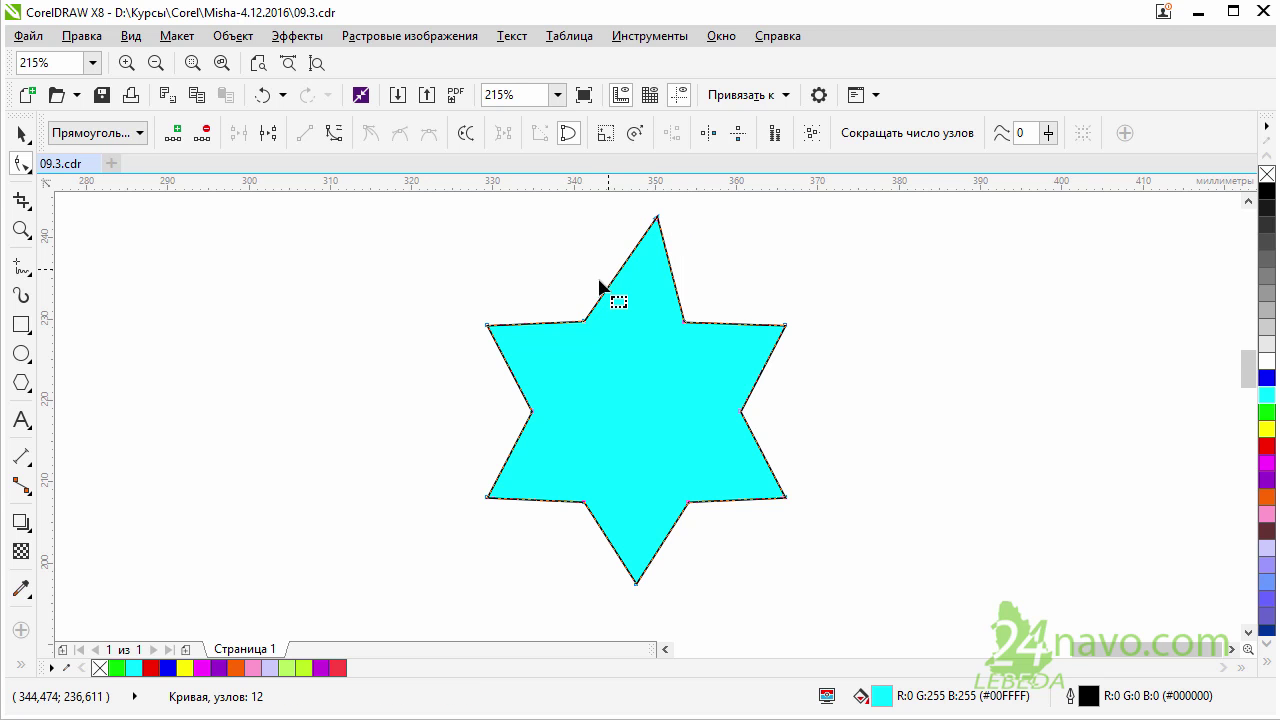
pyautogui.moveTo(658, 219); pyautogui.dragTo(627, 222)
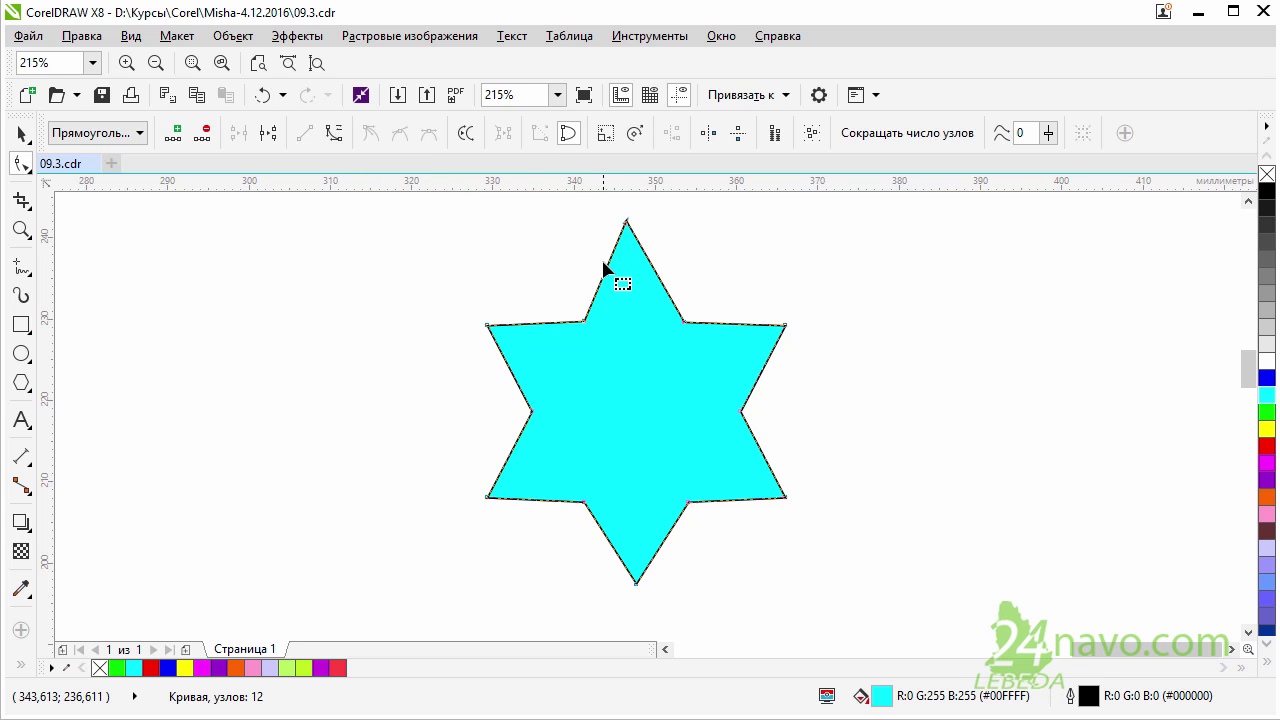
pyautogui.moveTo(600, 209); pyautogui.dragTo(662, 233)
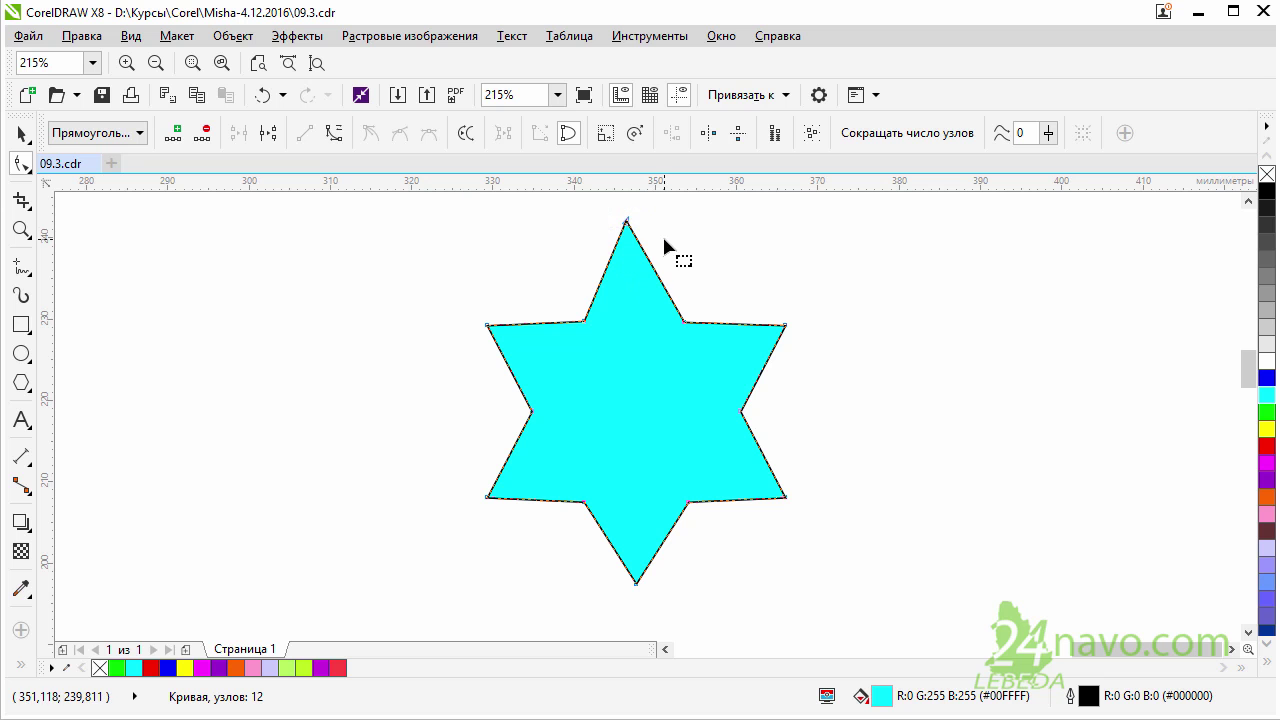
pyautogui.click(333, 134)
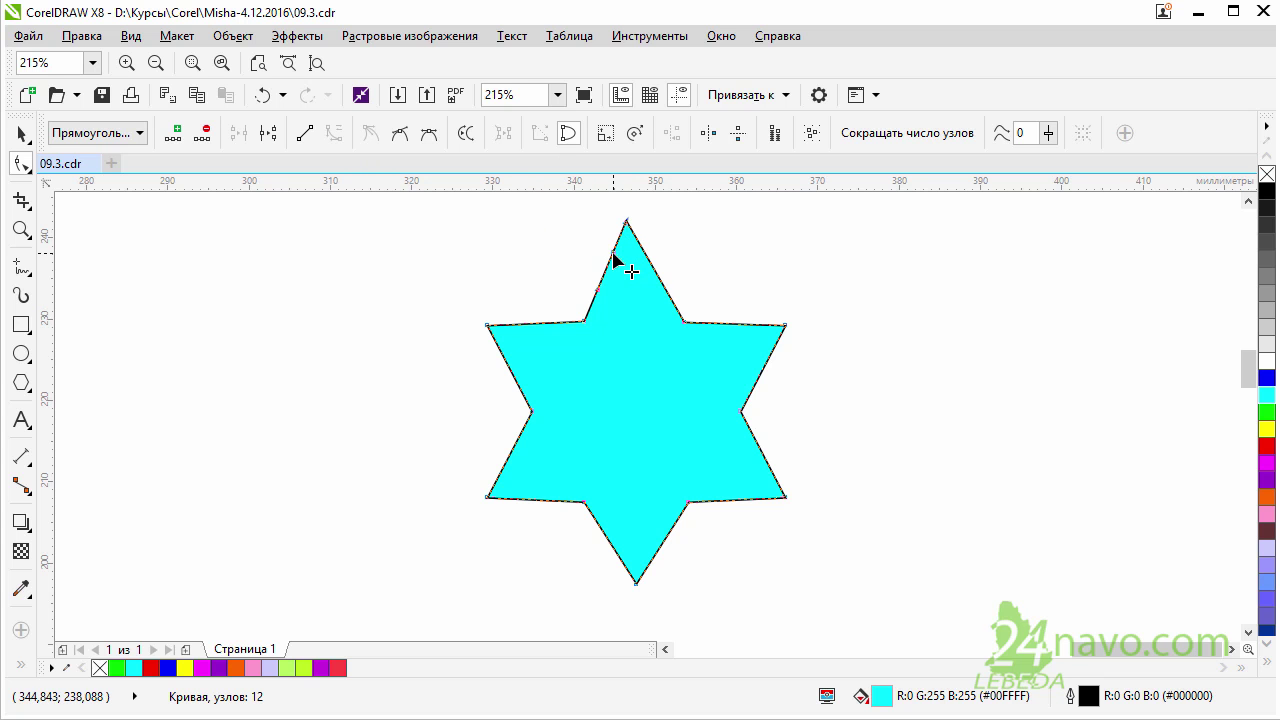
pyautogui.moveTo(613, 254); pyautogui.dragTo(543, 224)
pyautogui.moveTo(588, 287); pyautogui.dragTo(529, 286)
pyautogui.moveTo(623, 297); pyautogui.dragTo(630, 290)
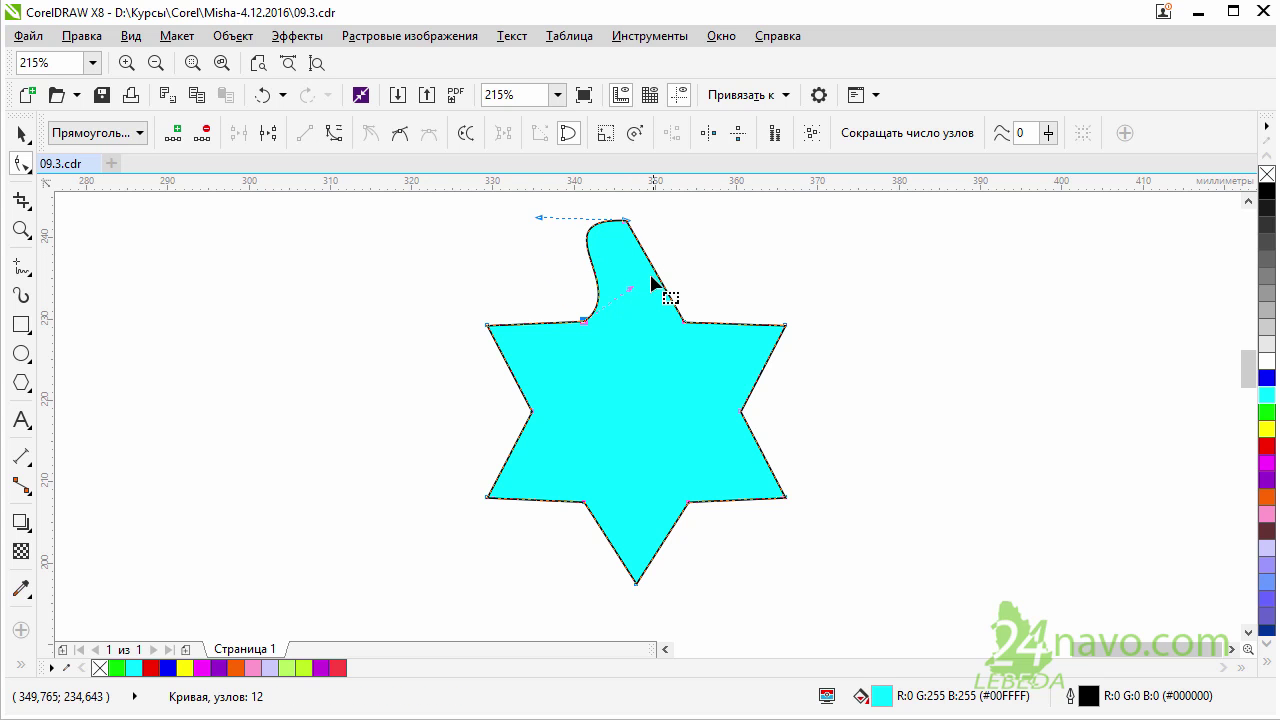
pyautogui.click(624, 256)
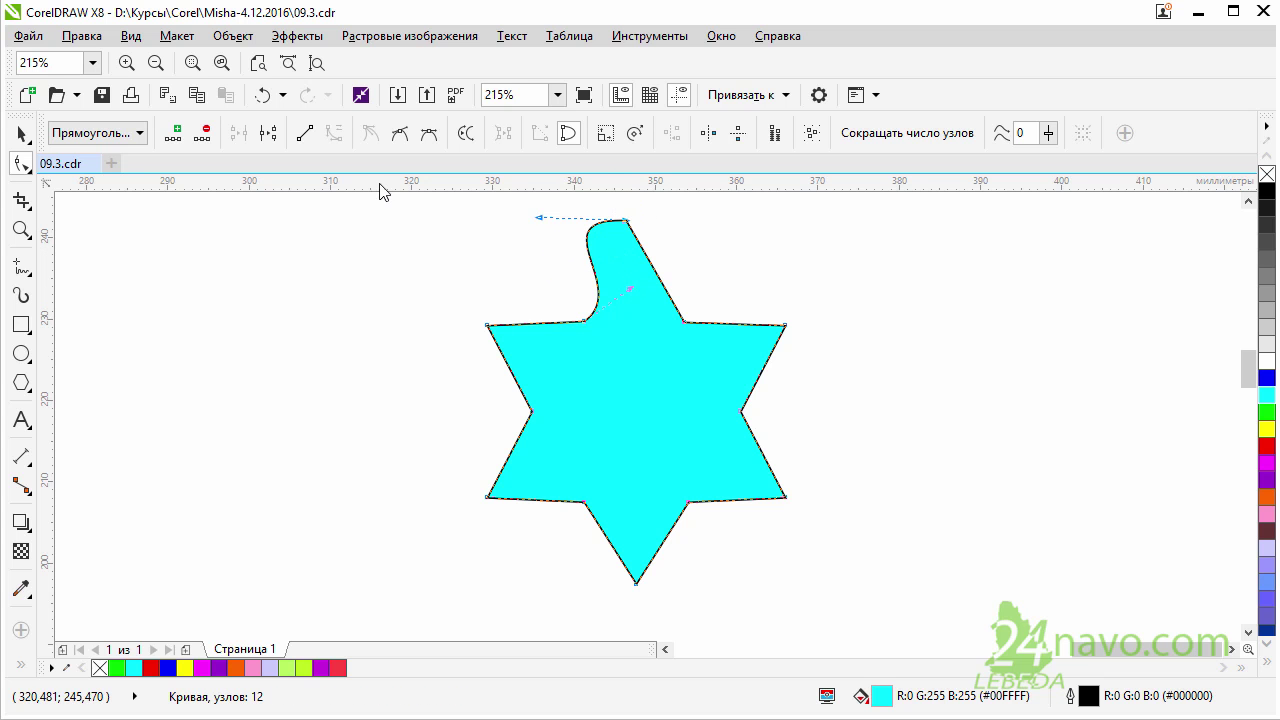
# Straighten the upper-left edge, then make it a curve again bulging gently outward
pyautogui.click(306, 137)
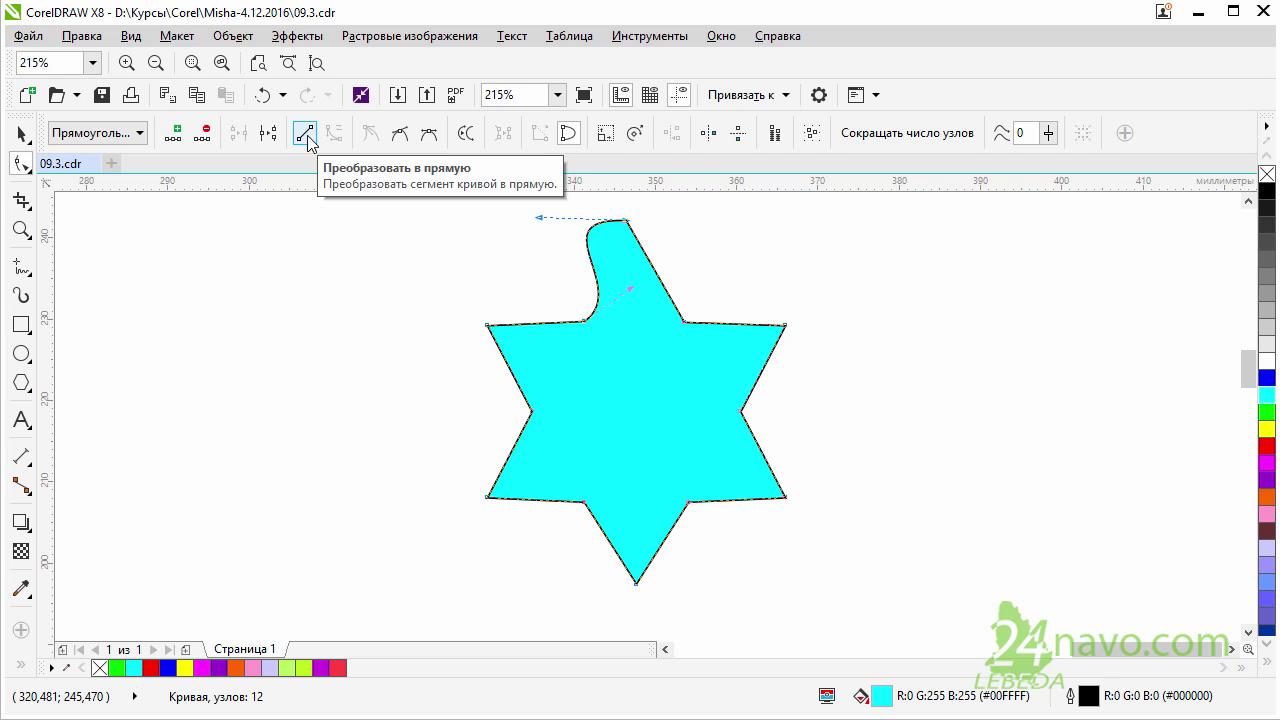
pyautogui.click(307, 137)
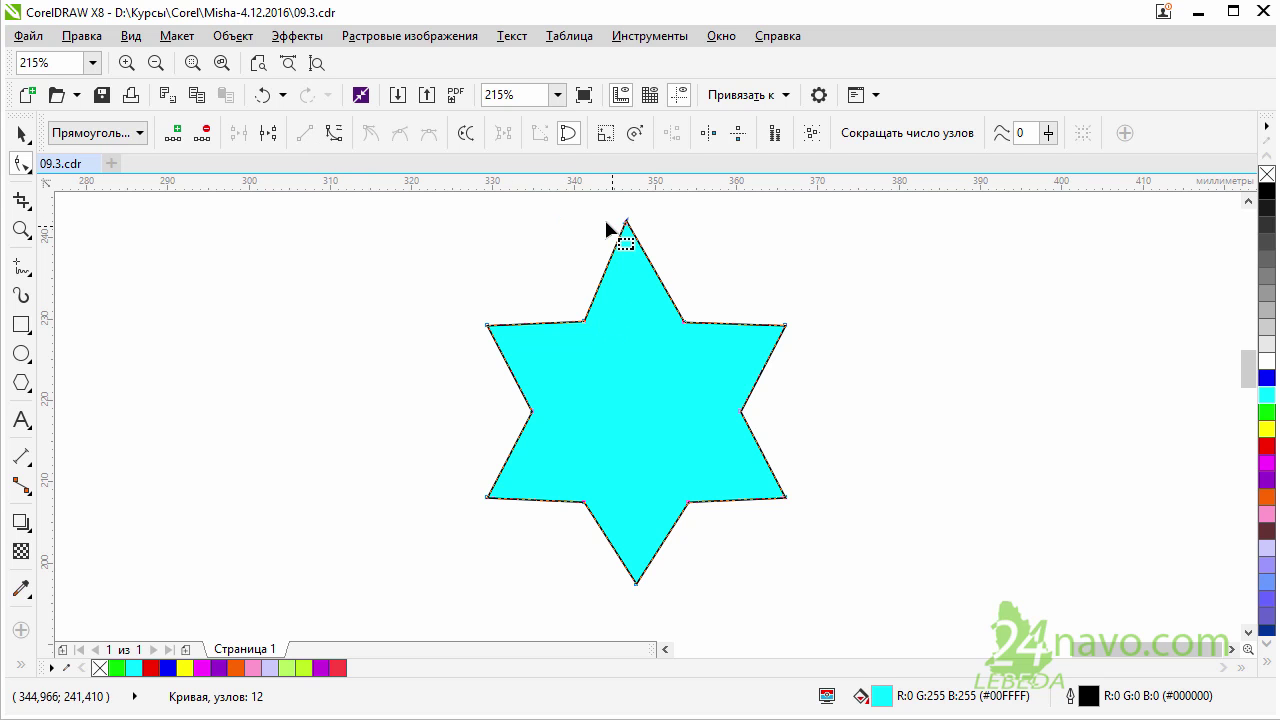
pyautogui.moveTo(605, 216); pyautogui.dragTo(651, 236)
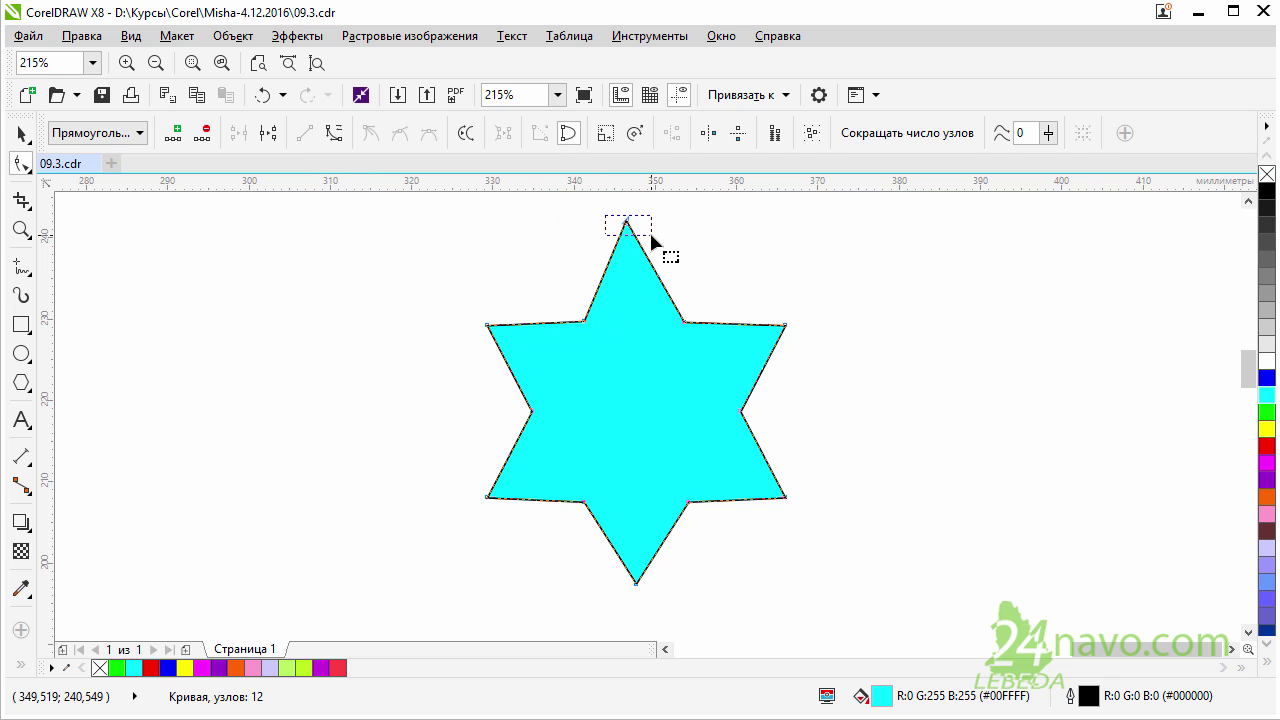
pyautogui.click(337, 140)
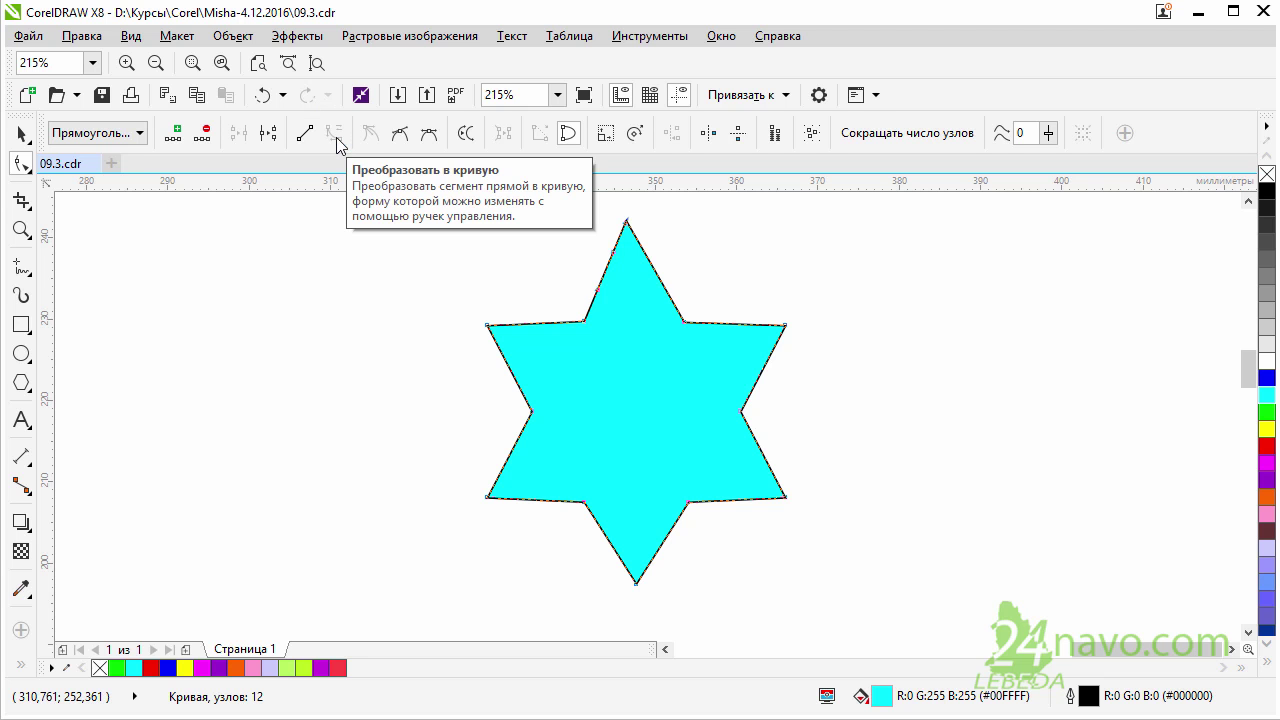
pyautogui.moveTo(613, 256); pyautogui.dragTo(564, 243)
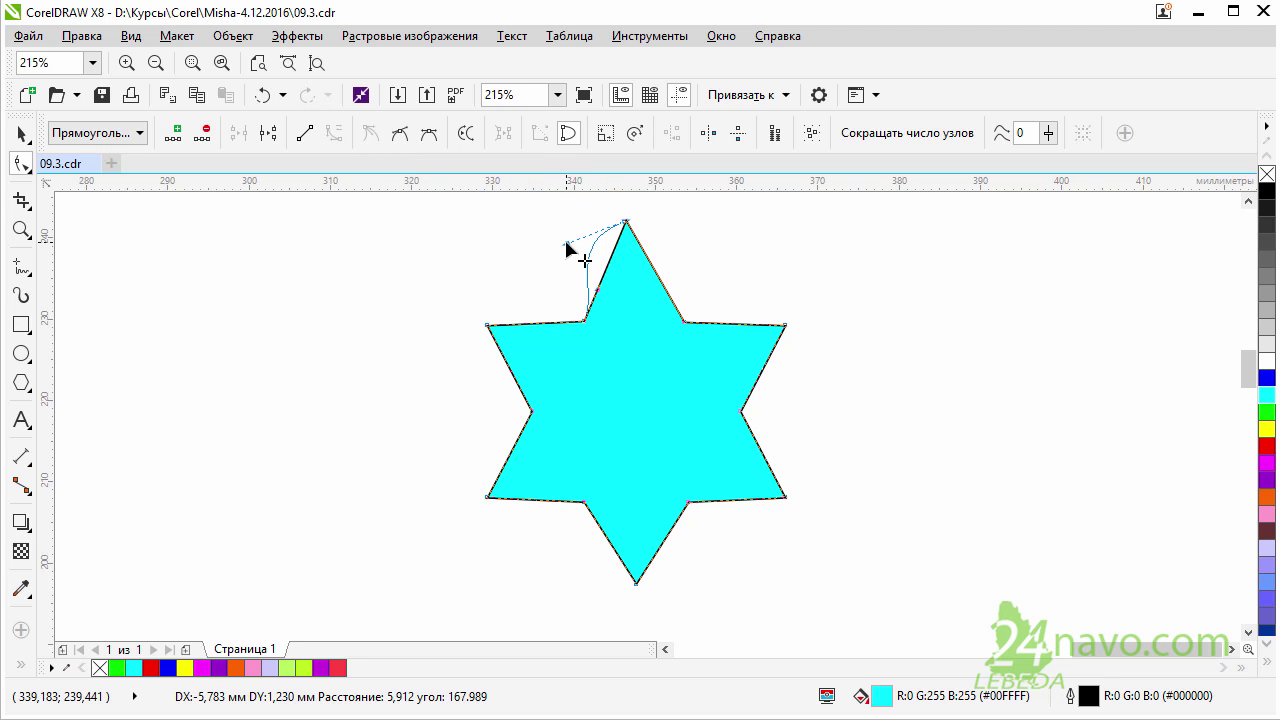
pyautogui.click(640, 310)
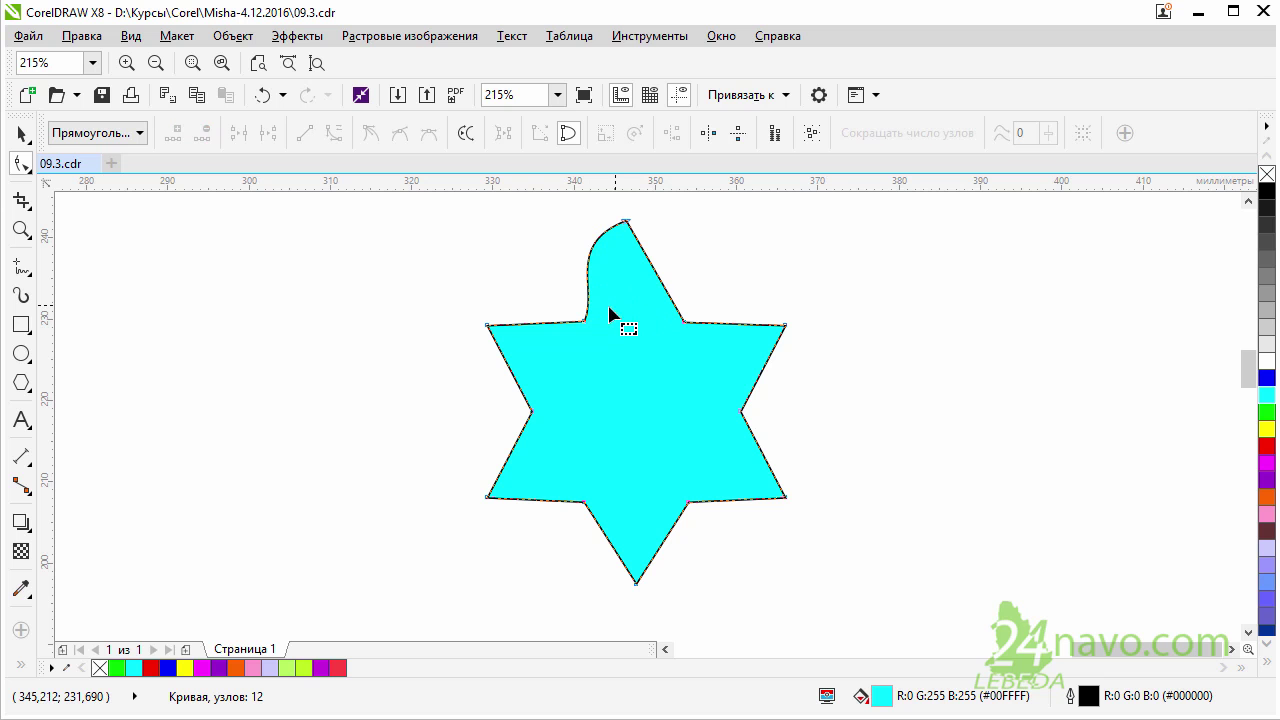
pyautogui.click(587, 321)
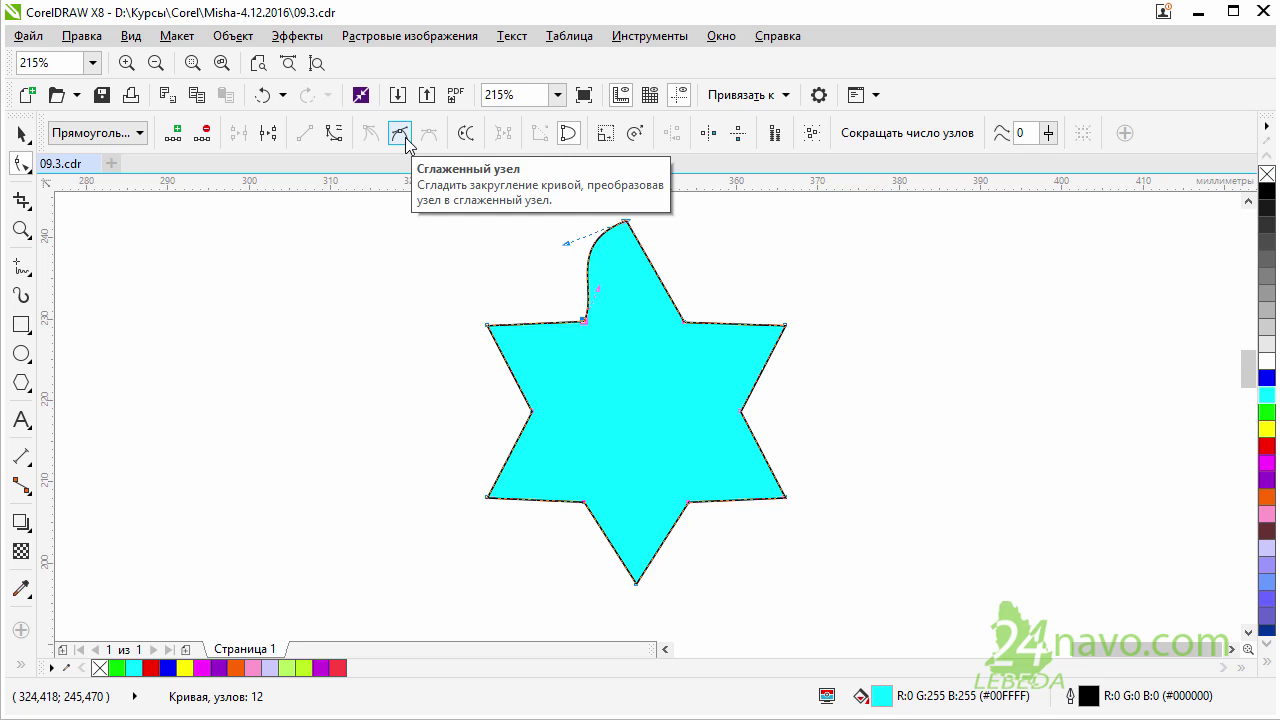
pyautogui.click(626, 222)
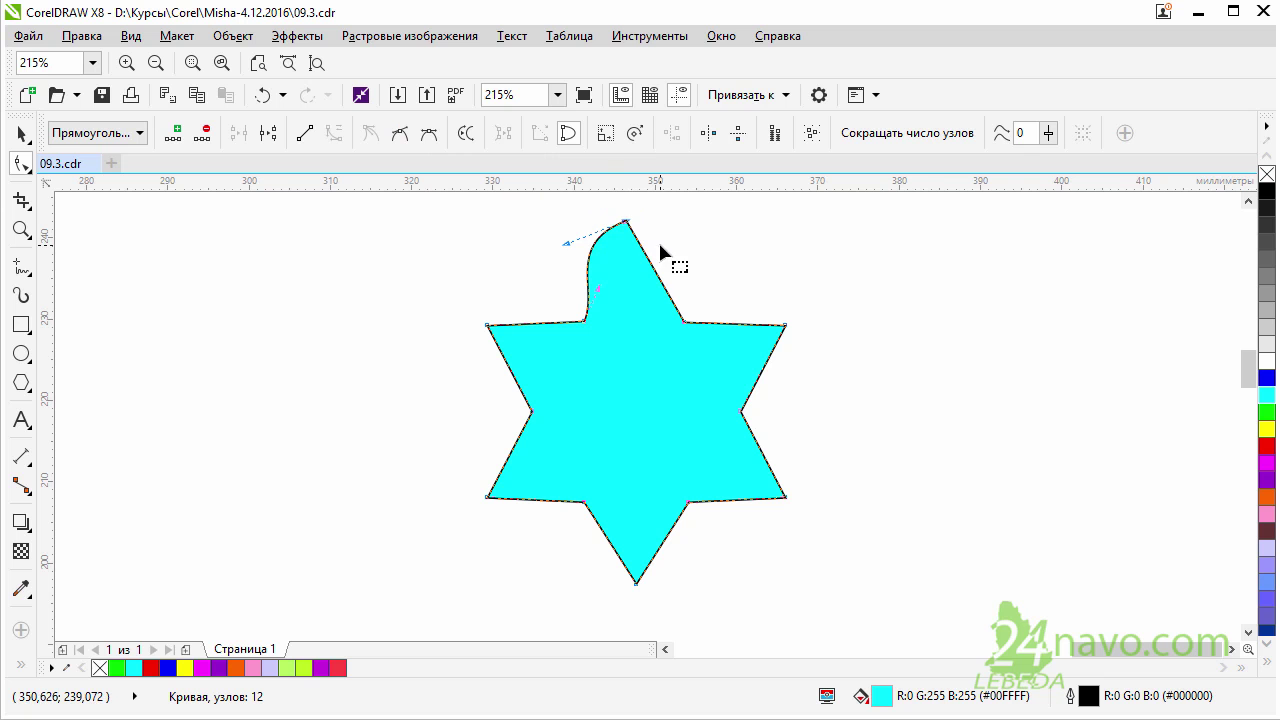
# Make the top node smooth and drag its handle to round the peak
pyautogui.click(400, 138)
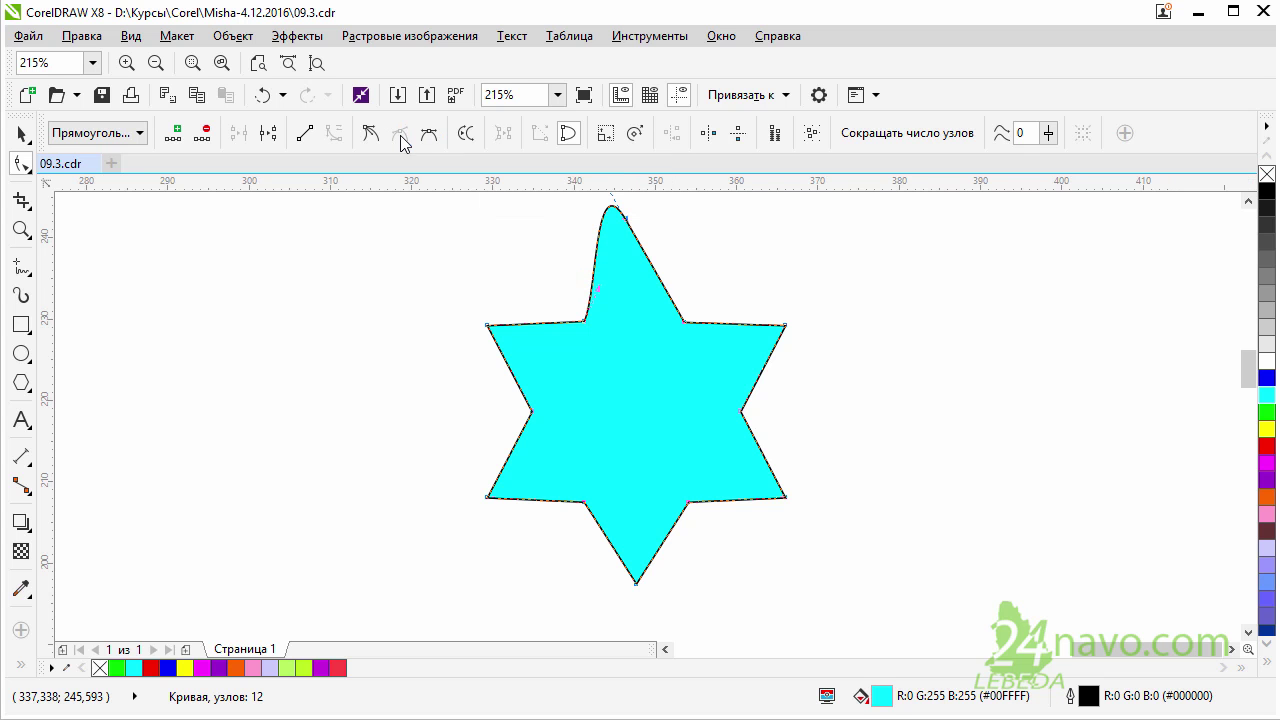
pyautogui.click(1247, 203)
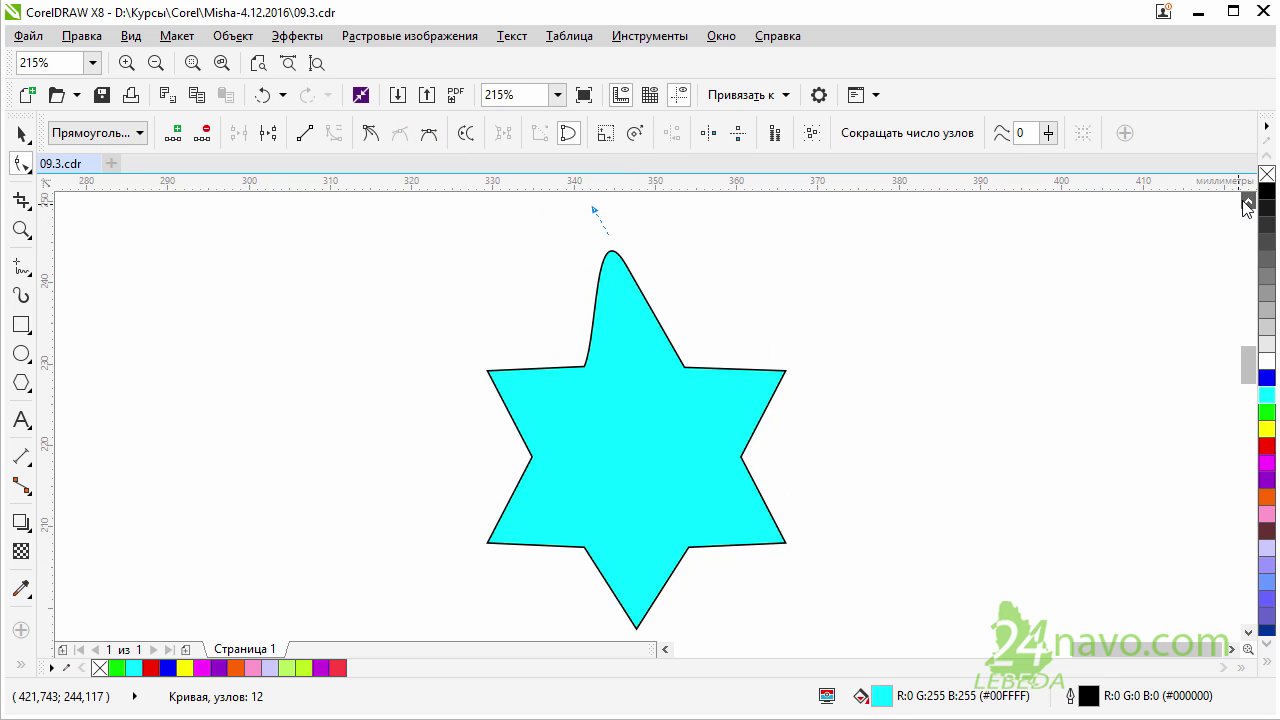
pyautogui.moveTo(597, 210); pyautogui.dragTo(575, 198)
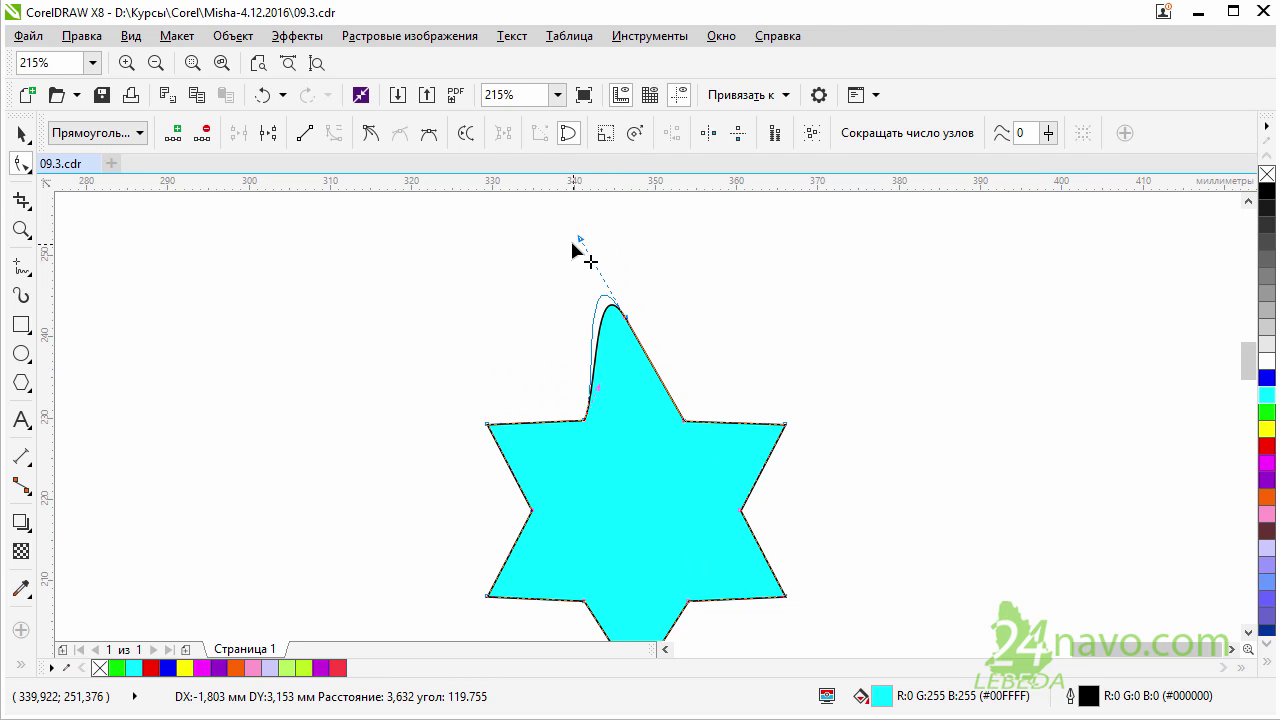
pyautogui.moveTo(575, 198); pyautogui.dragTo(569, 245)
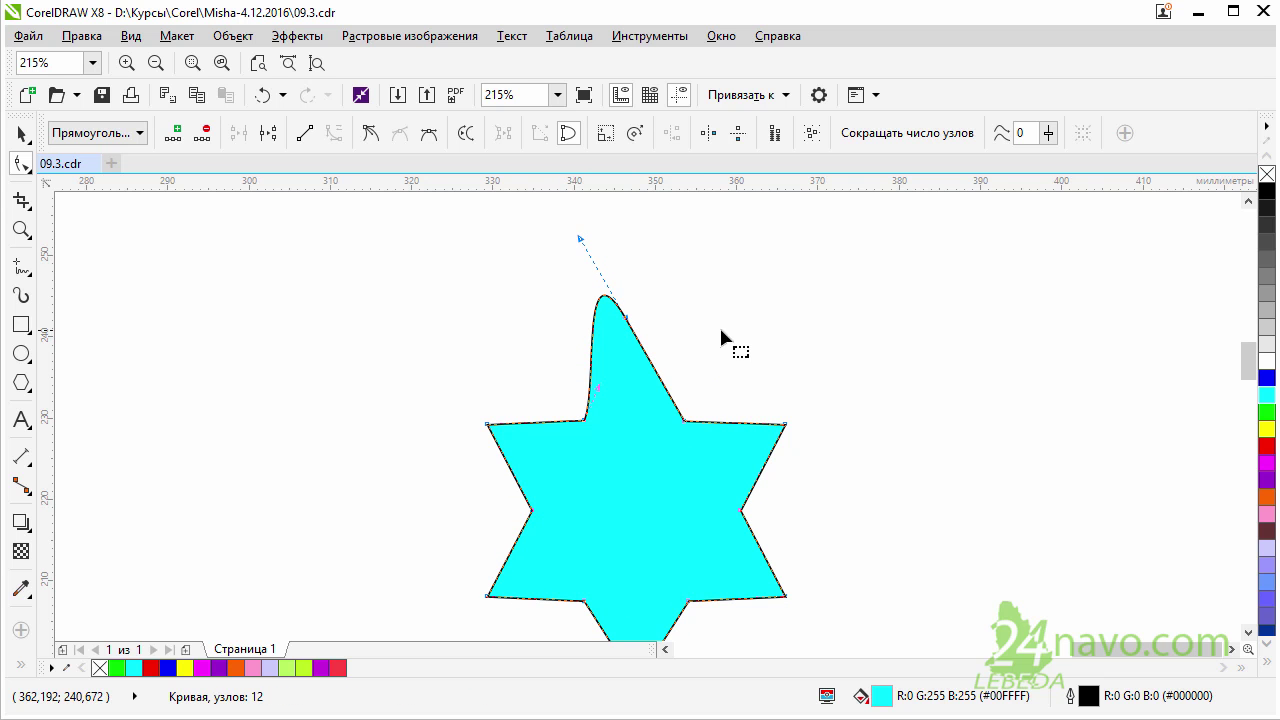
# Curve the upper-right edge outward and adjust the top node's handles to form a rounded head
pyautogui.moveTo(709, 404); pyautogui.dragTo(664, 440)
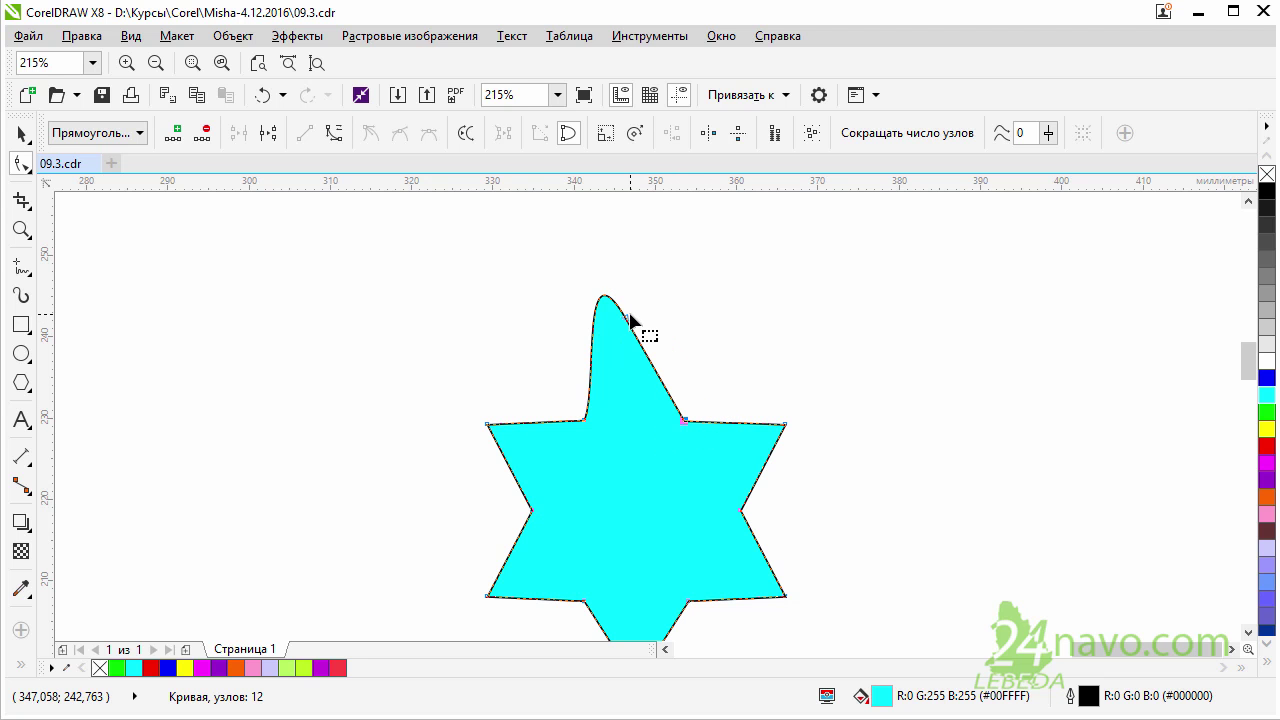
pyautogui.click(334, 134)
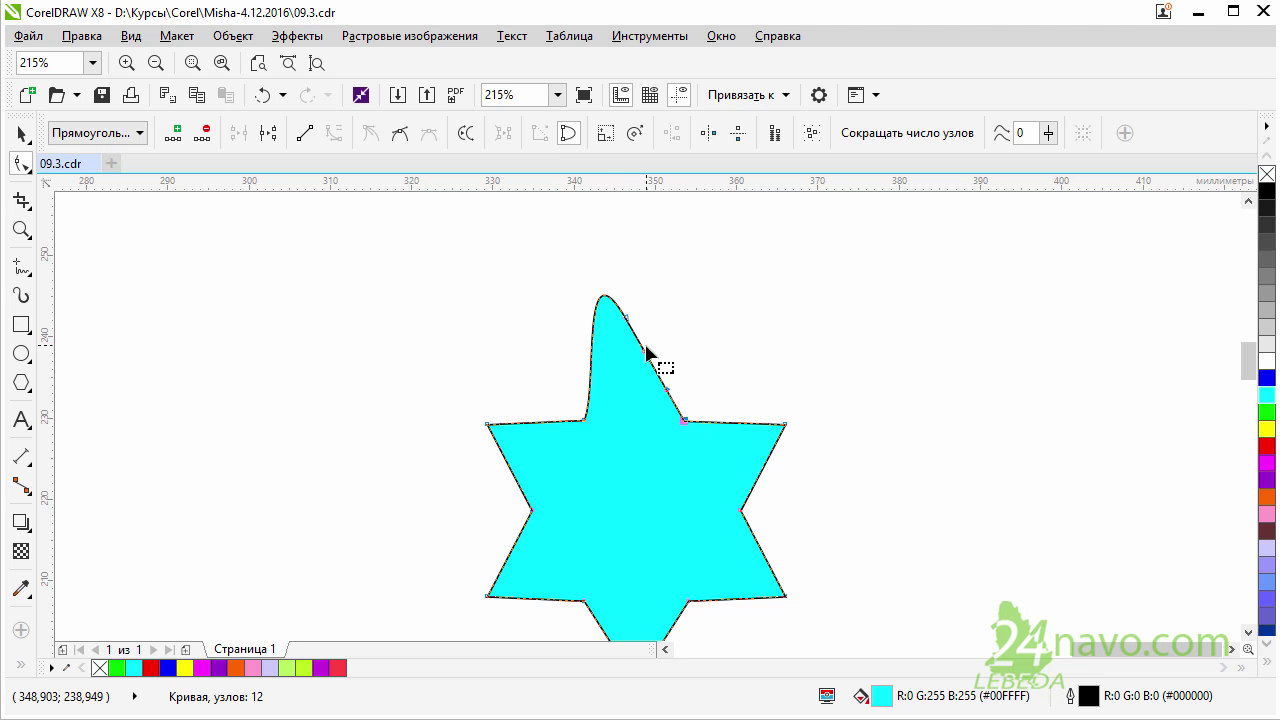
pyautogui.moveTo(654, 357); pyautogui.dragTo(755, 297)
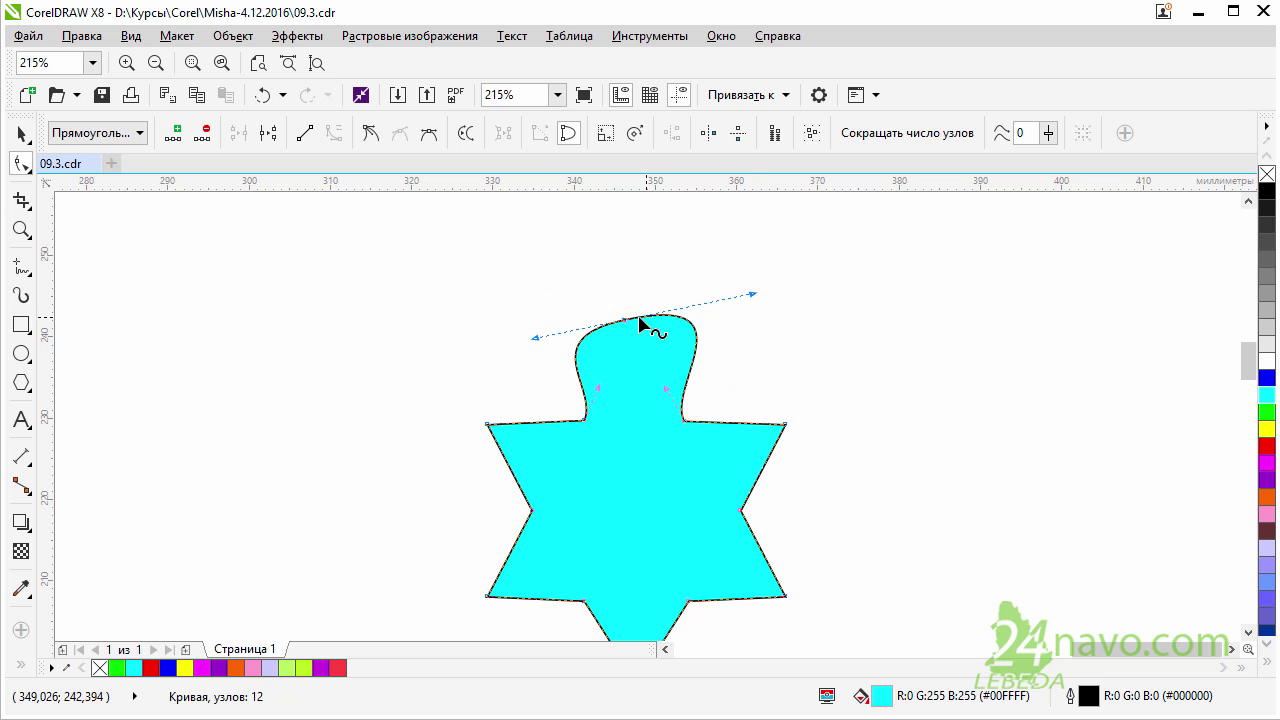
pyautogui.moveTo(623, 321); pyautogui.dragTo(628, 273)
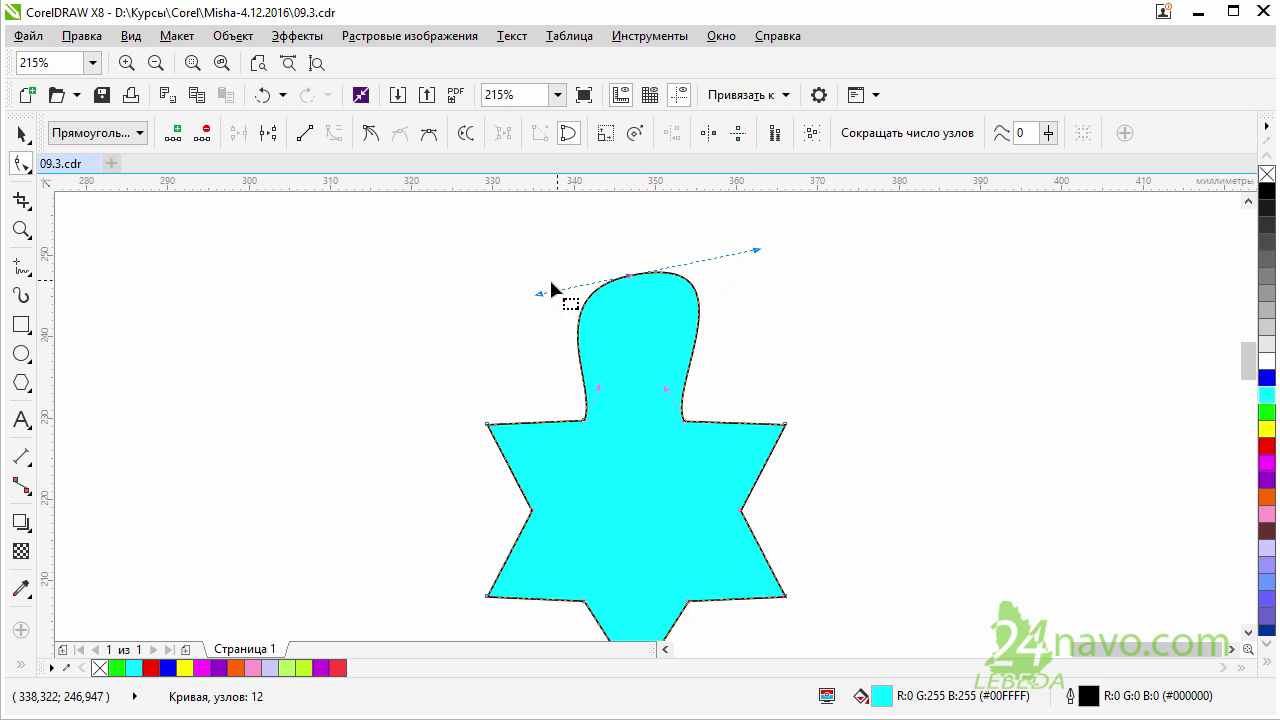
pyautogui.click(645, 280)
pyautogui.moveTo(758, 251)
pyautogui.mouseDown()
pyautogui.moveTo(667, 279)
pyautogui.moveTo(817, 209)
pyautogui.moveTo(752, 247)
pyautogui.mouseUp()
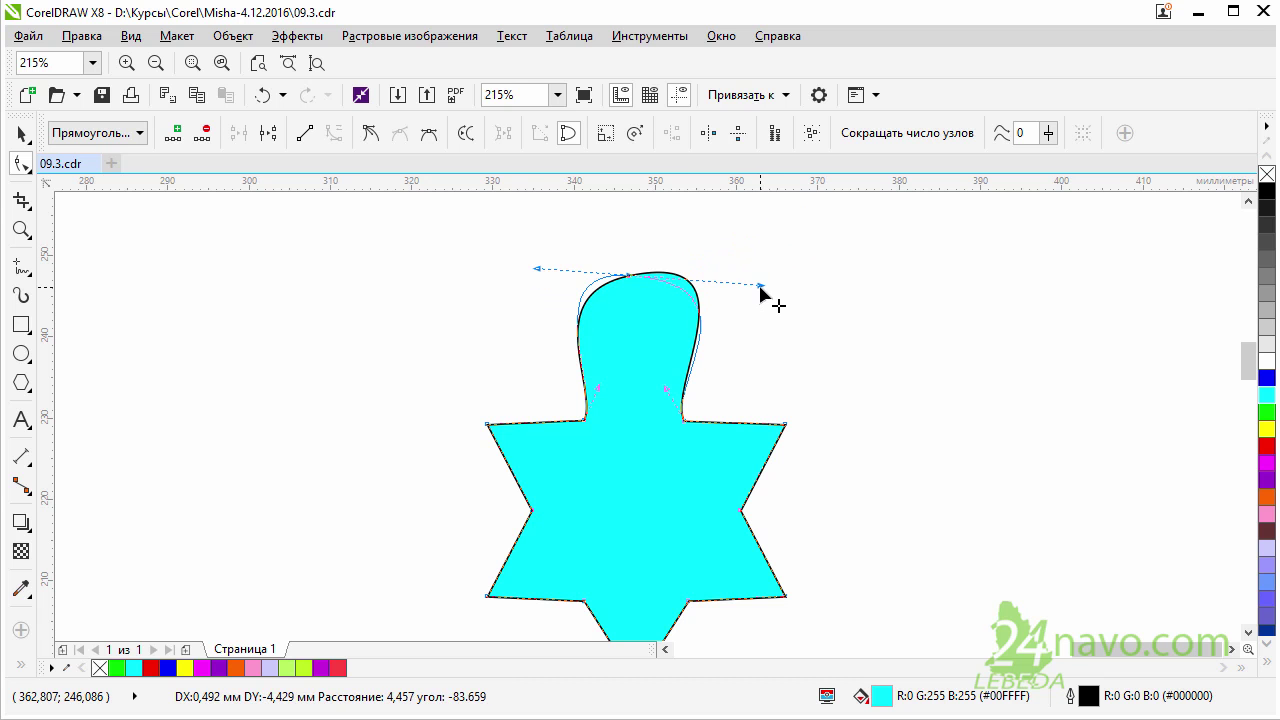
pyautogui.moveTo(752, 248); pyautogui.dragTo(763, 286)
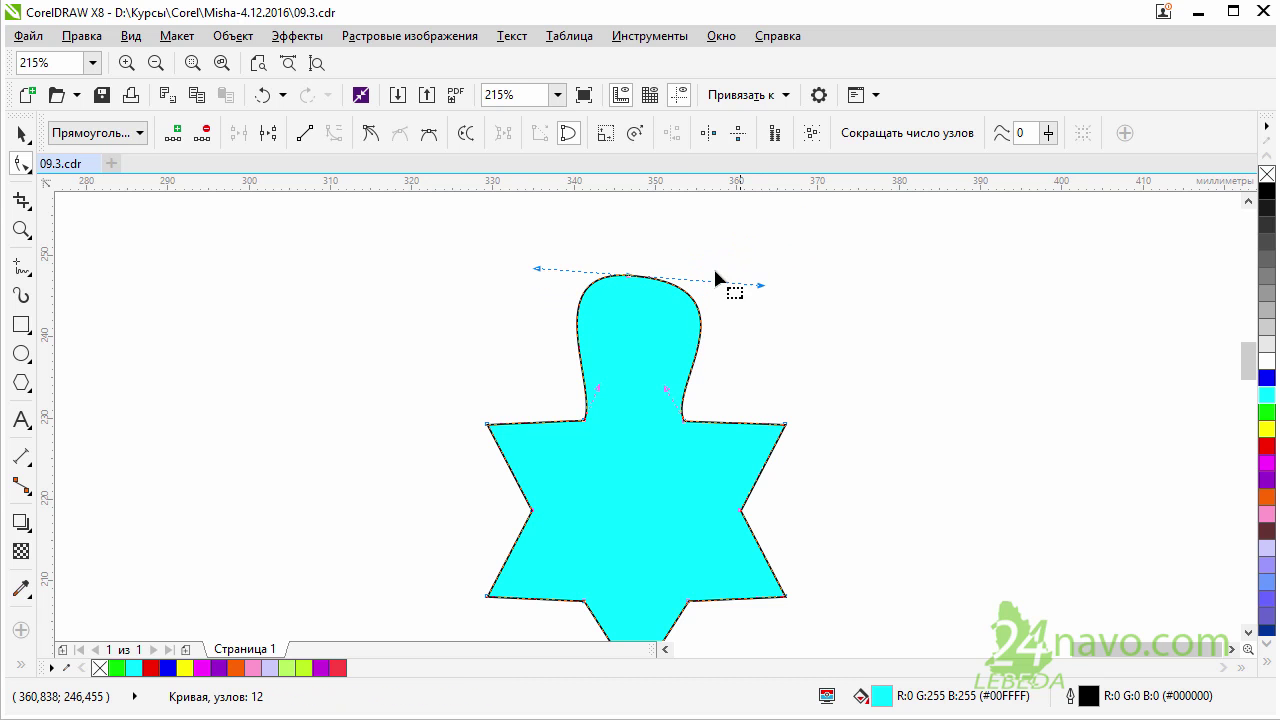
# Make the head's top node symmetrical, then smooth, and swing its handle to tilt the head right
pyautogui.click(433, 139)
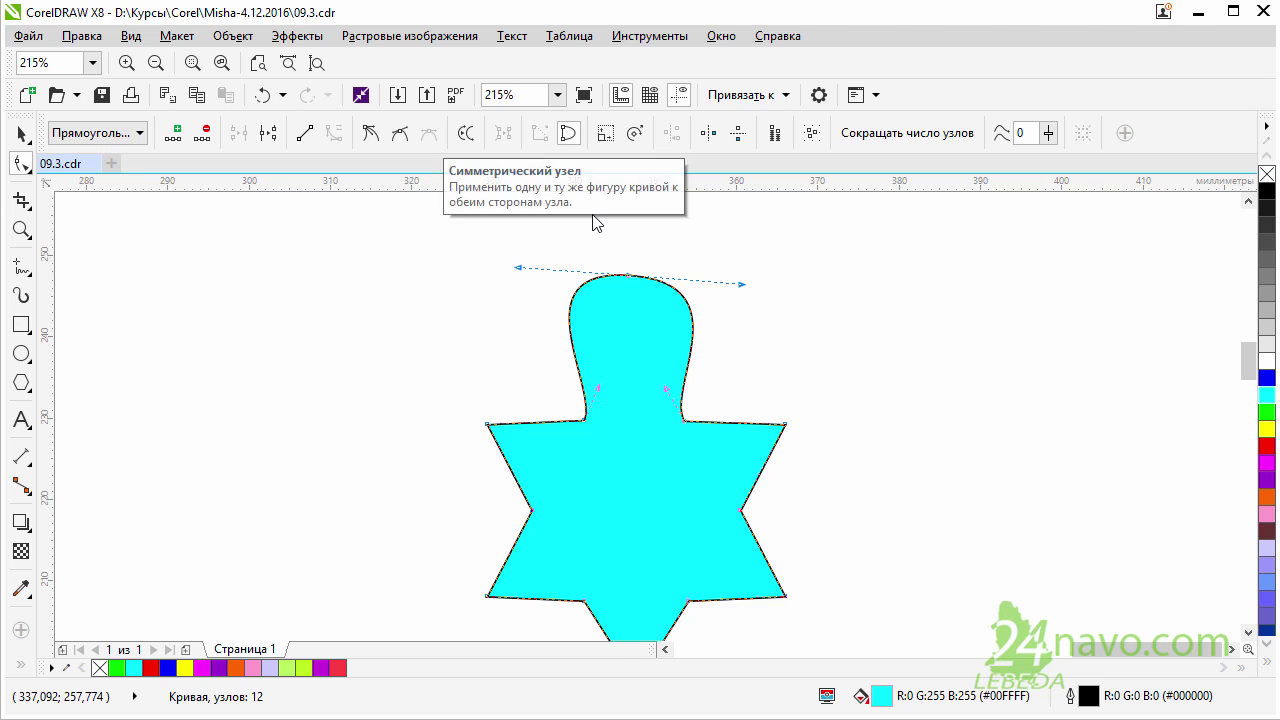
pyautogui.moveTo(742, 285)
pyautogui.mouseDown()
pyautogui.moveTo(908, 270)
pyautogui.moveTo(760, 284)
pyautogui.mouseUp()
pyautogui.click(400, 135)
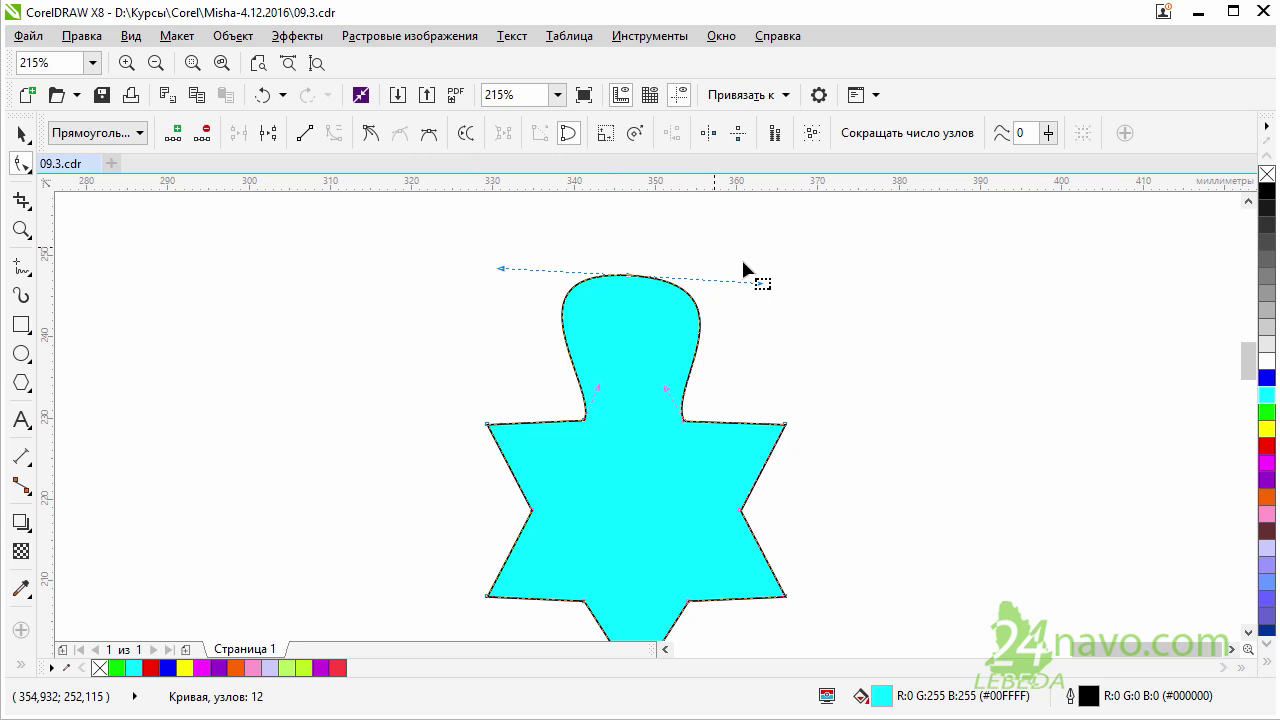
pyautogui.moveTo(757, 284)
pyautogui.mouseDown()
pyautogui.moveTo(799, 283)
pyautogui.moveTo(563, 272)
pyautogui.mouseUp()
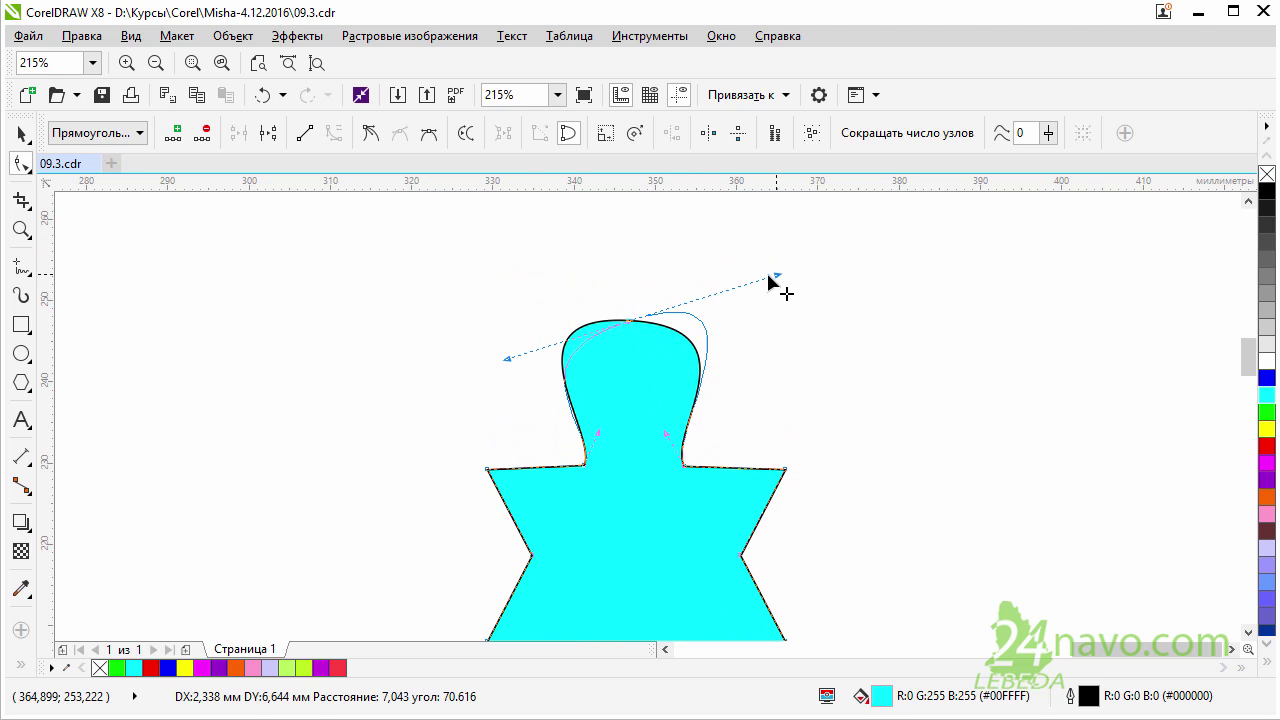
pyautogui.moveTo(563, 270); pyautogui.dragTo(736, 270)
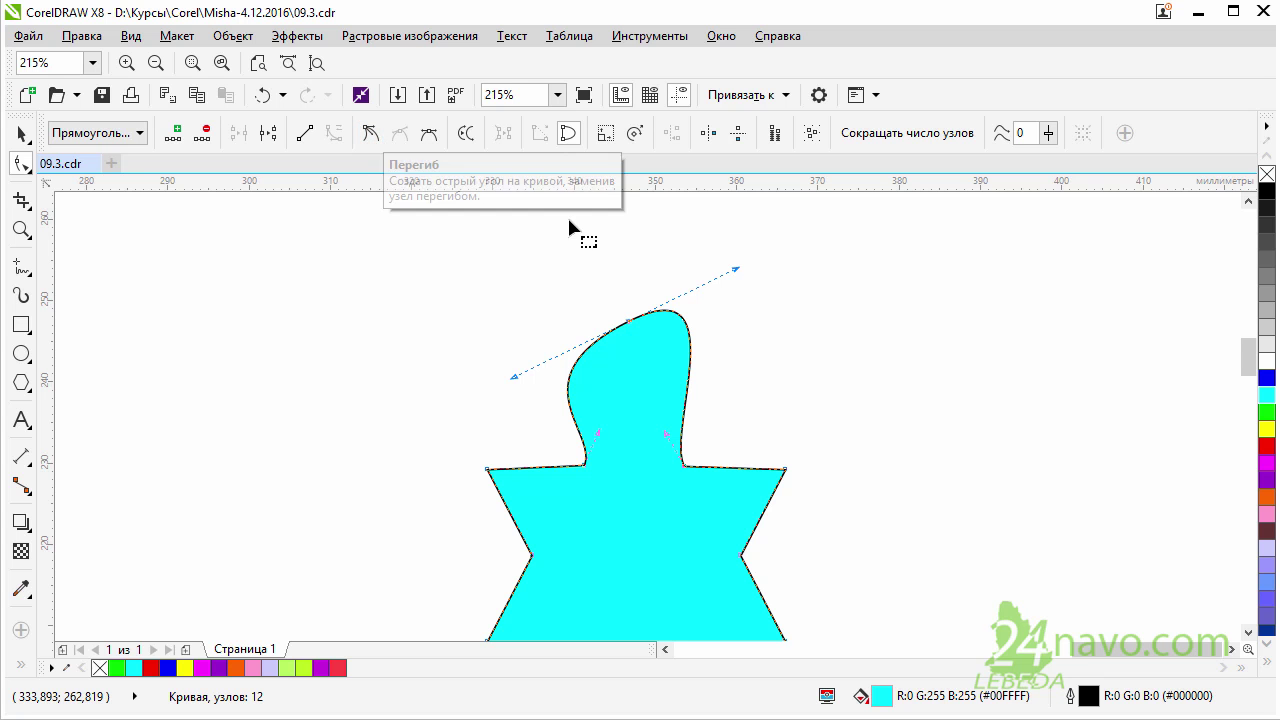
# Cusp the top node to adjust its right handle, then smooth it and round the head rightward
pyautogui.click(372, 138)
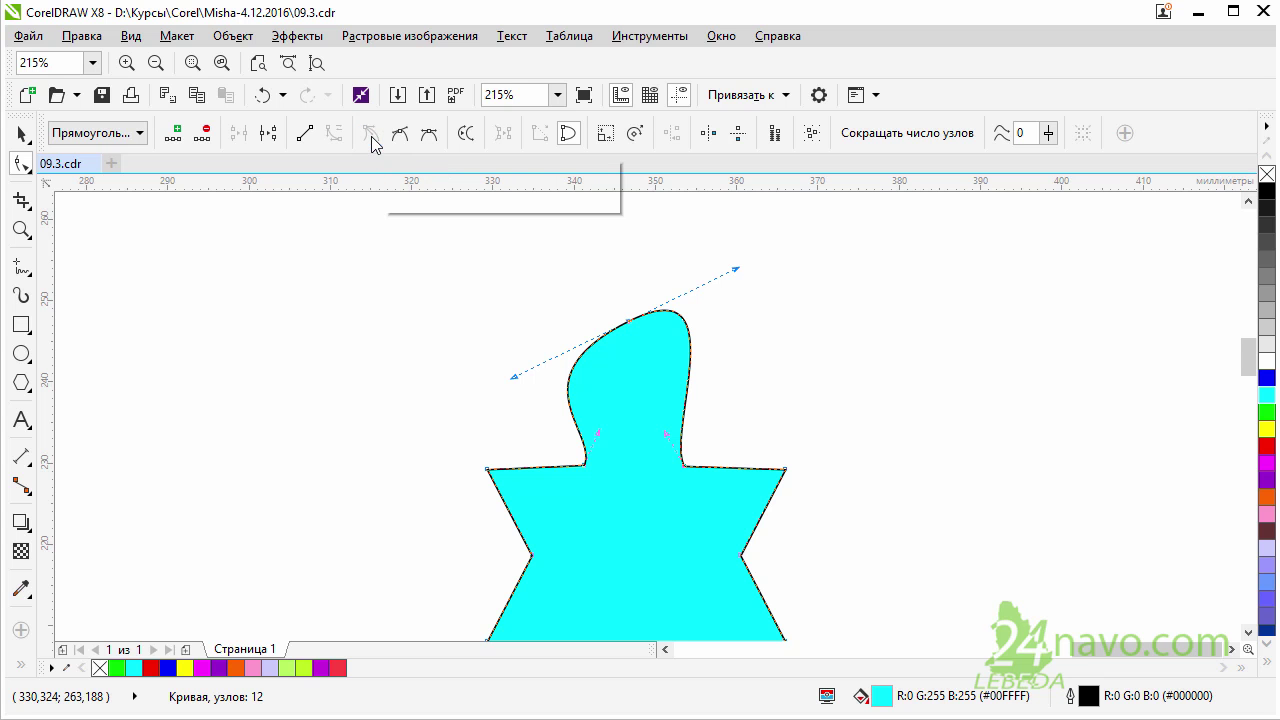
pyautogui.moveTo(735, 269)
pyautogui.mouseDown()
pyautogui.moveTo(740, 327)
pyautogui.moveTo(793, 329)
pyautogui.mouseUp()
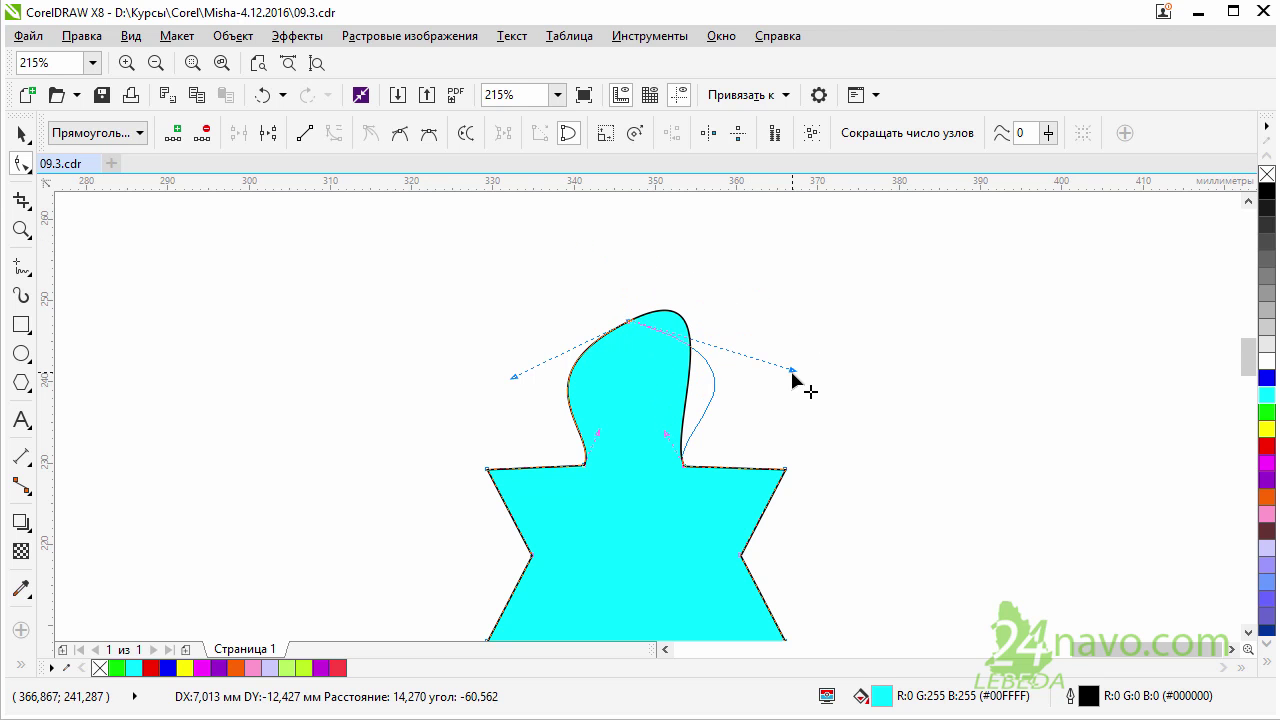
pyautogui.moveTo(792, 330); pyautogui.dragTo(708, 255)
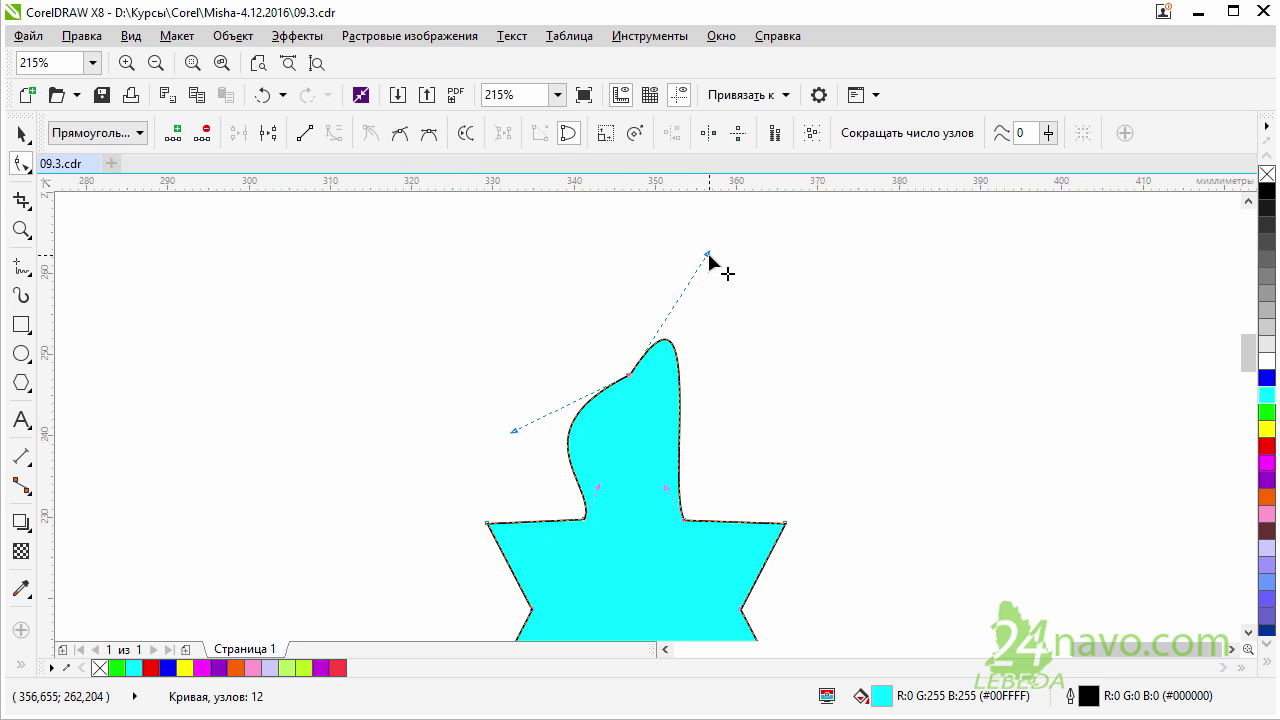
pyautogui.moveTo(705, 255); pyautogui.dragTo(680, 258)
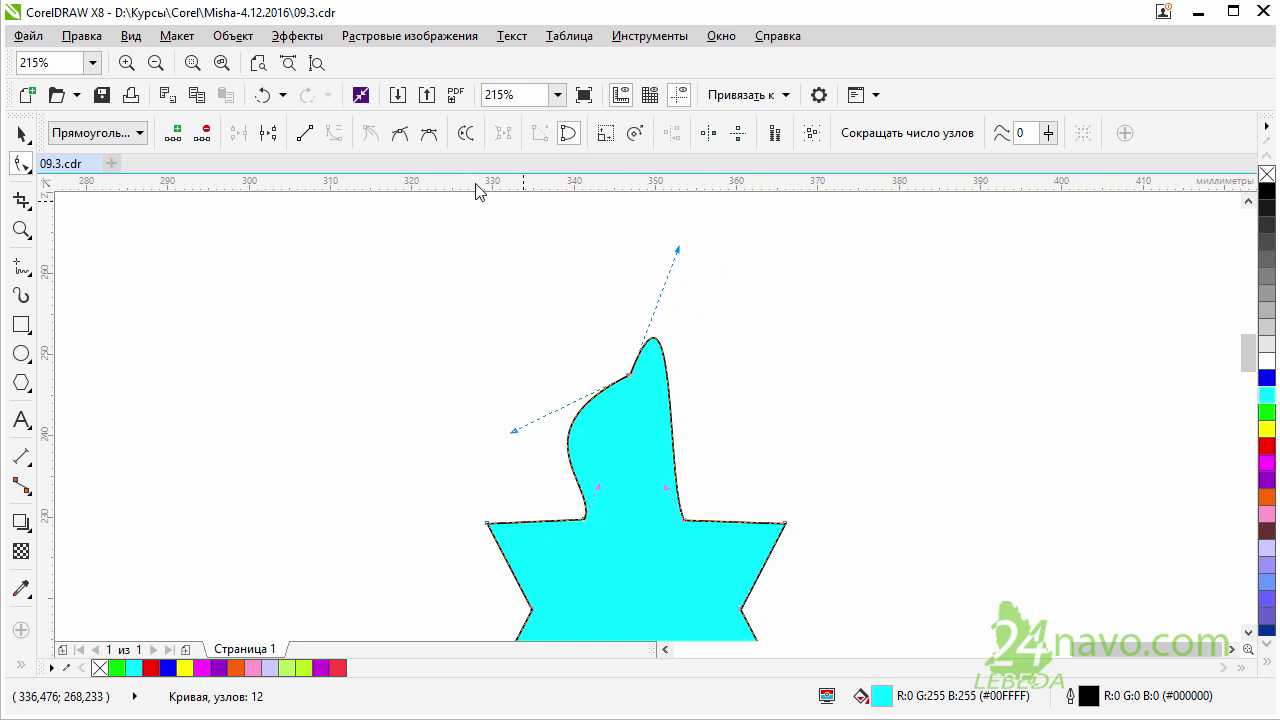
pyautogui.click(400, 133)
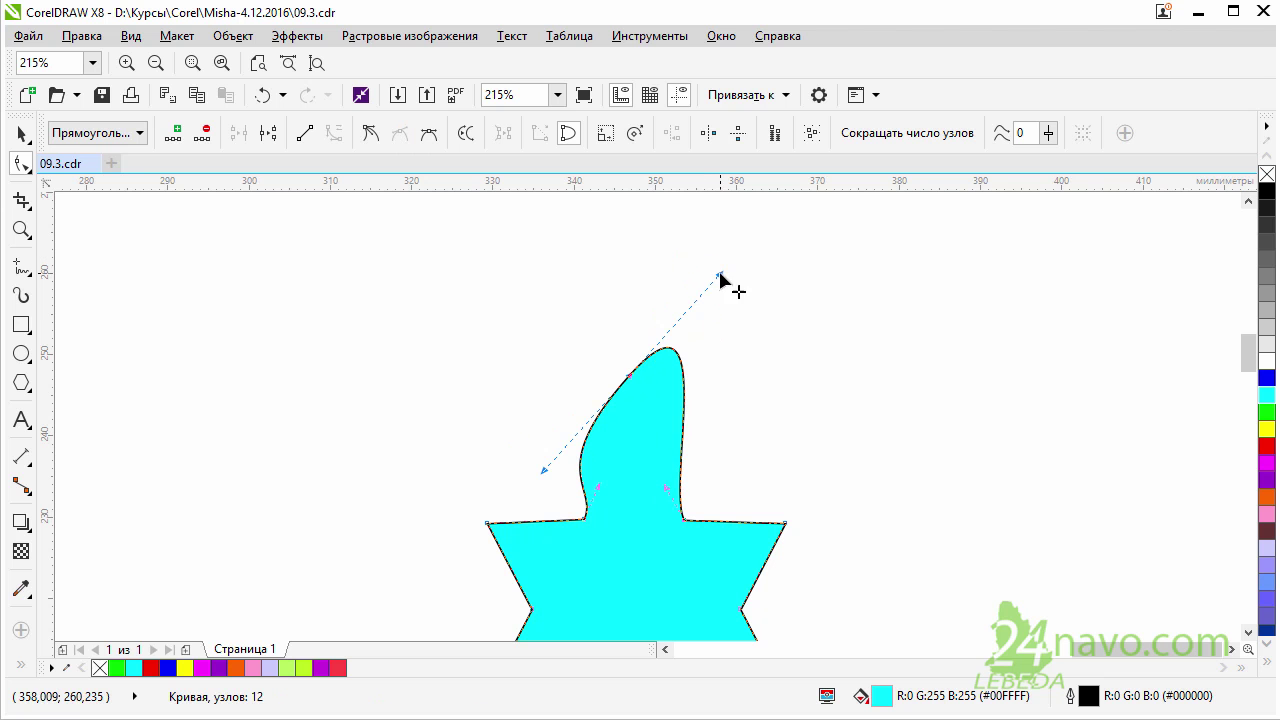
pyautogui.moveTo(722, 283); pyautogui.dragTo(672, 372)
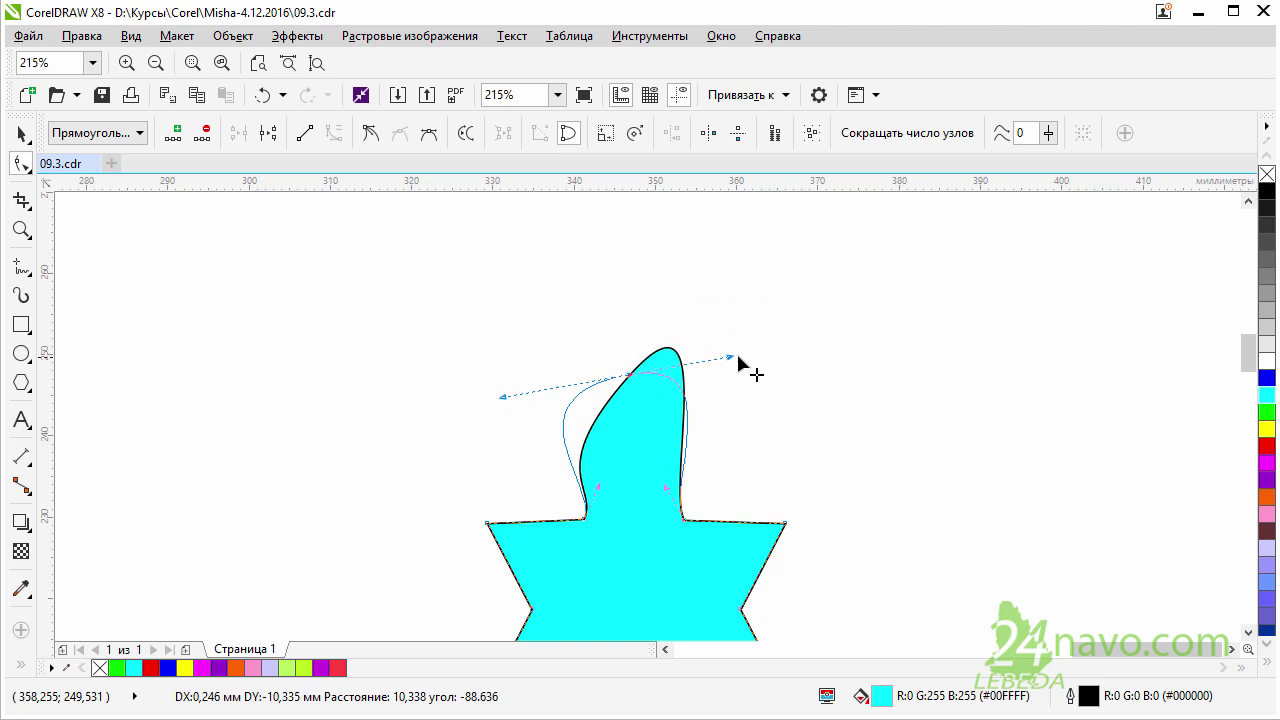
pyautogui.moveTo(672, 366); pyautogui.dragTo(801, 308)
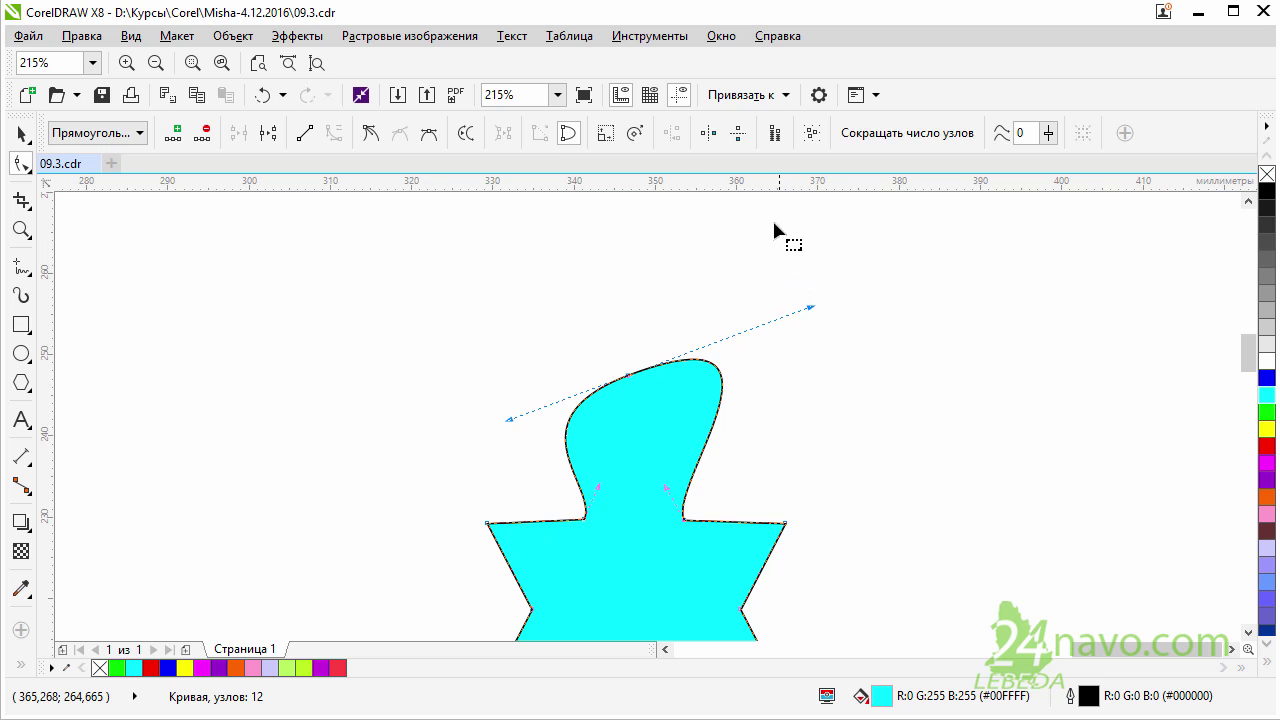
# Select the figure with the Pick tool and show the Undo docker from Window > Dockers
pyautogui.click(22, 135)
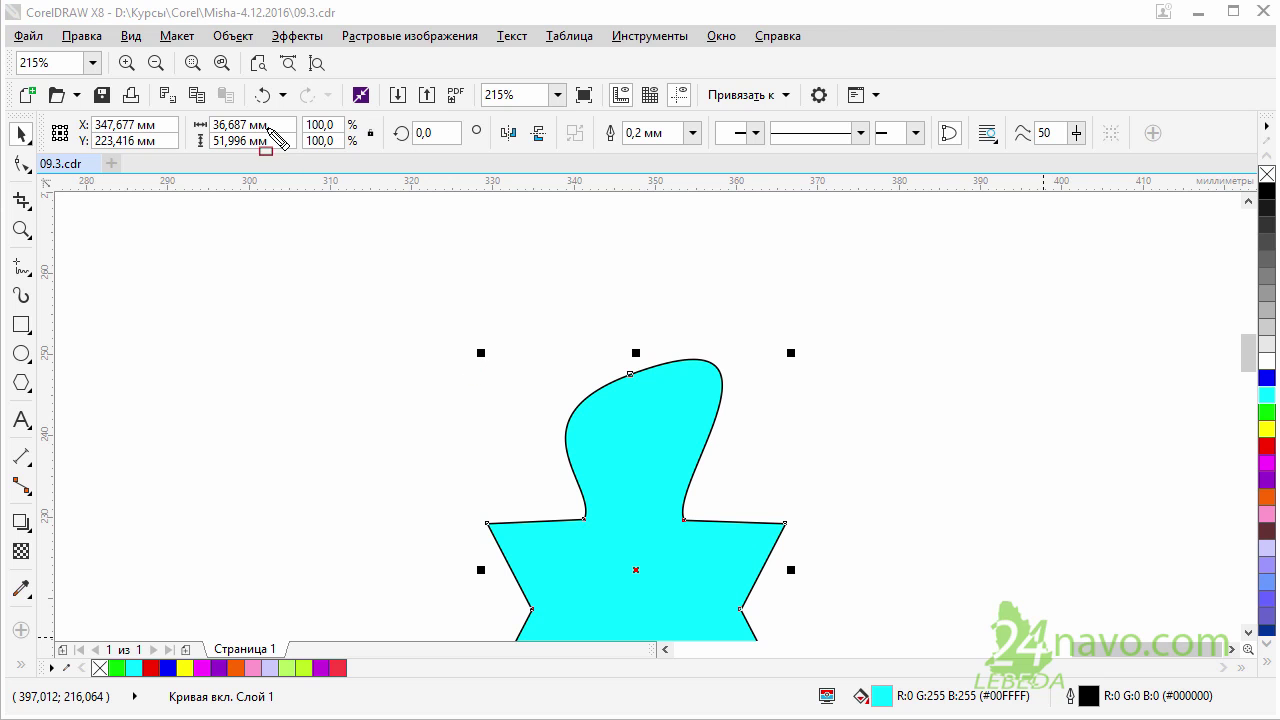
pyautogui.moveTo(250, 77); pyautogui.dragTo(334, 111)
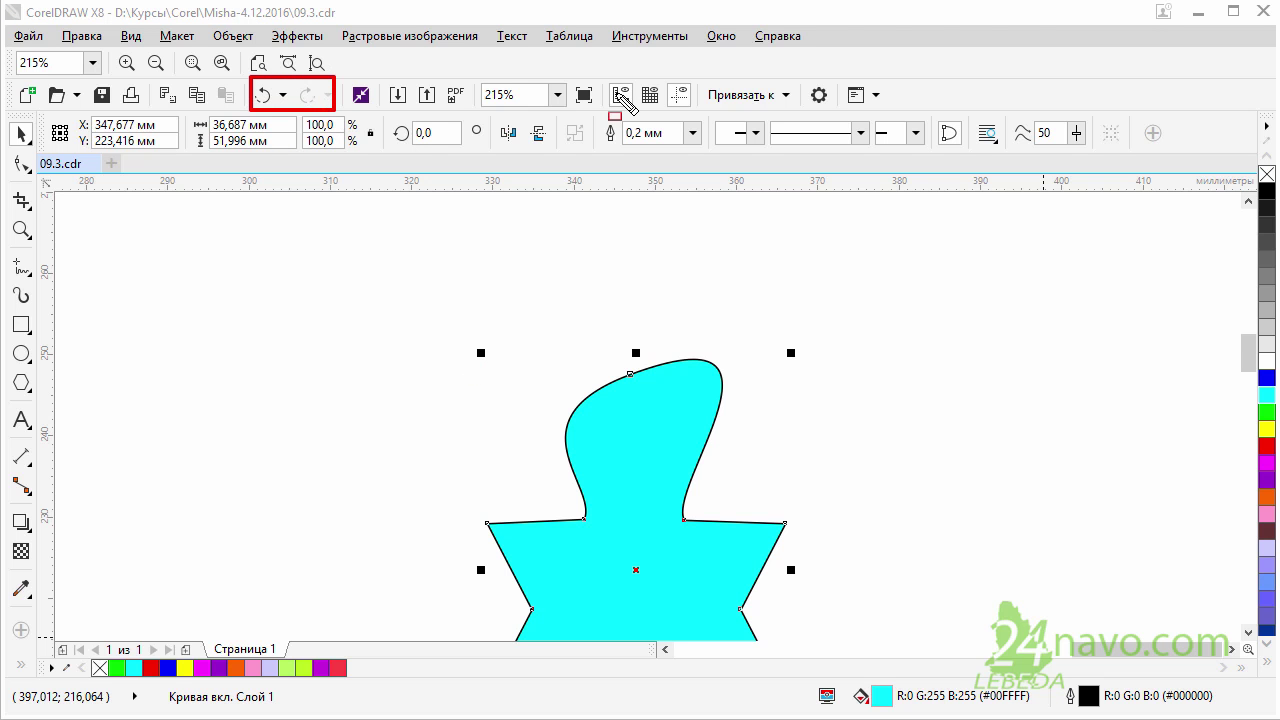
pyautogui.moveTo(700, 24); pyautogui.dragTo(746, 50)
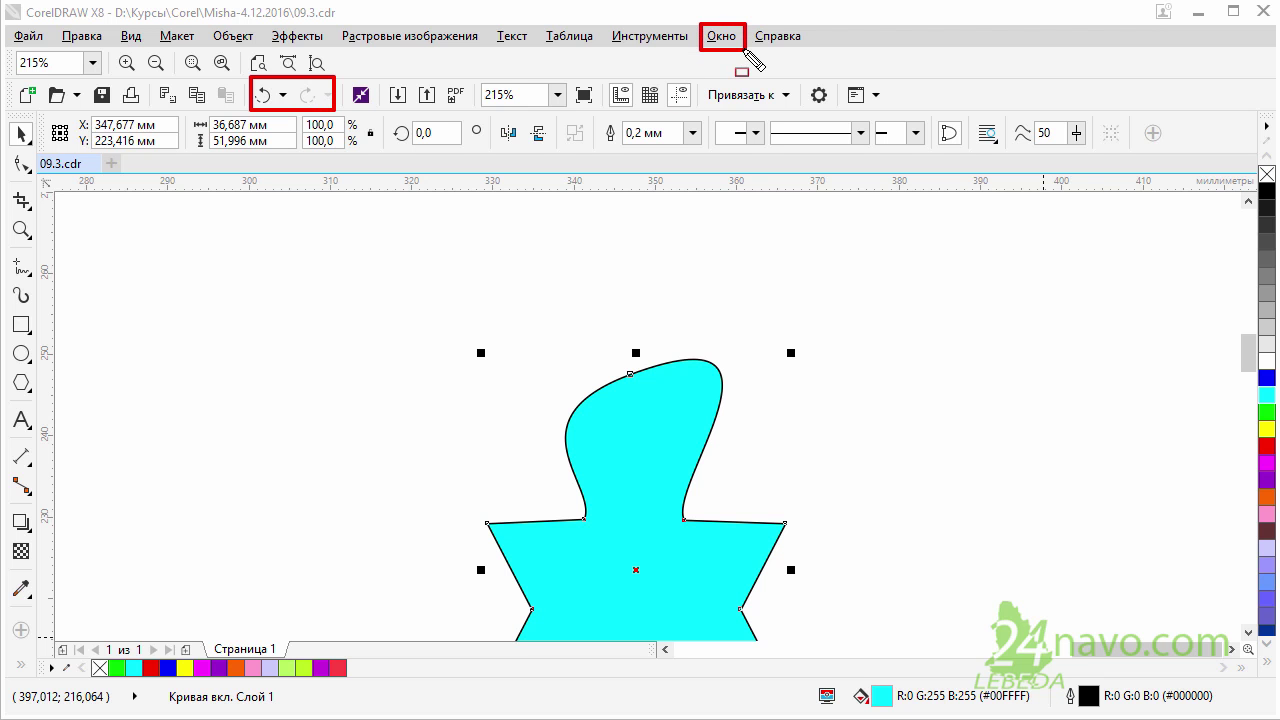
pyautogui.press('Escape')
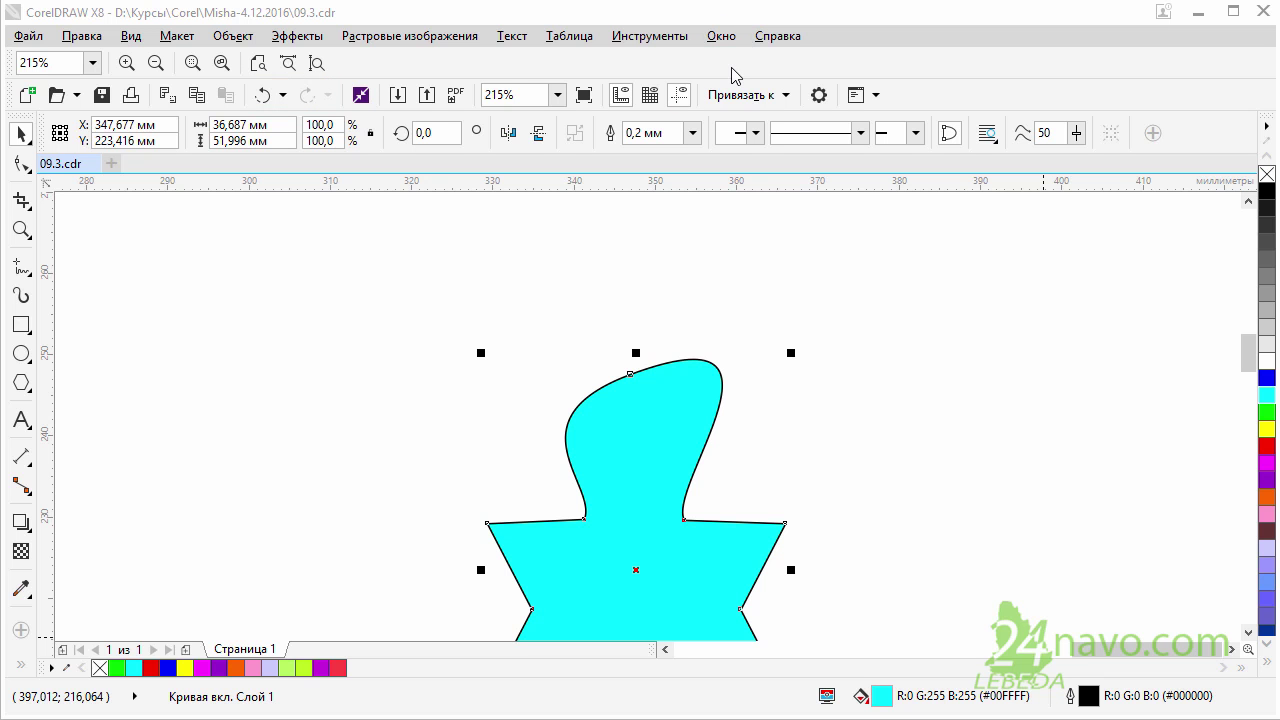
pyautogui.click(724, 44)
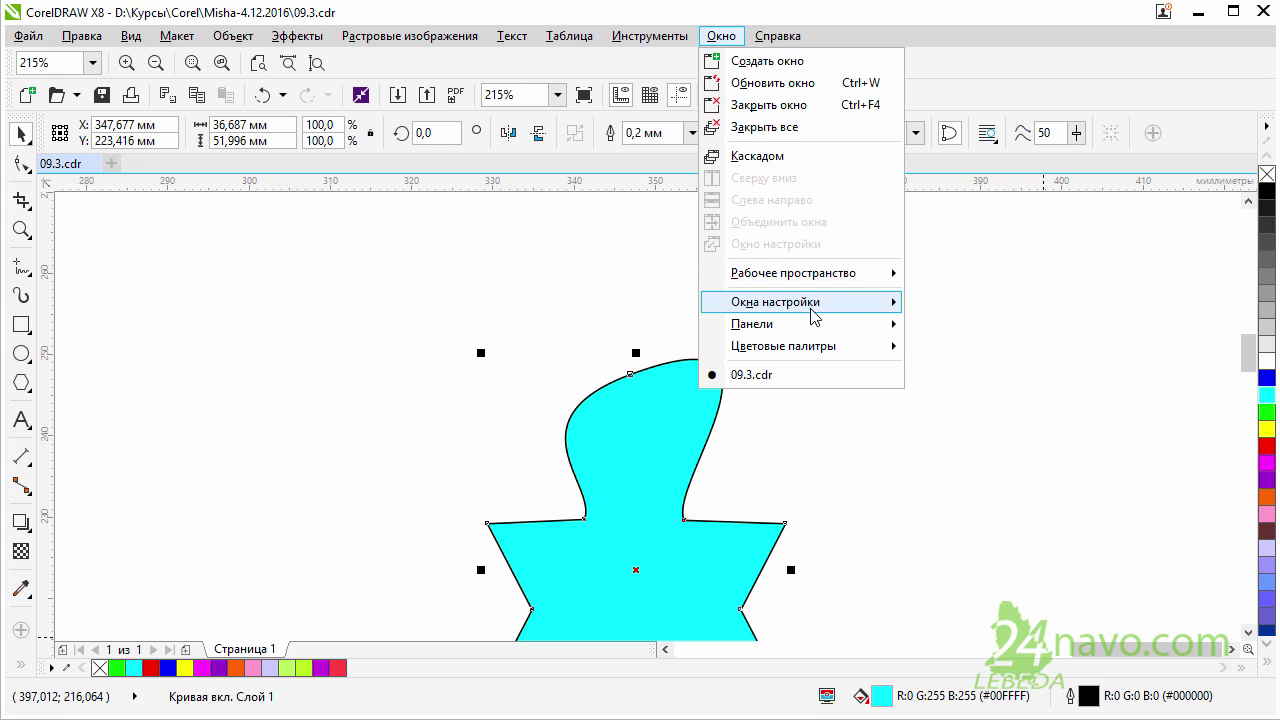
pyautogui.moveTo(775, 301)
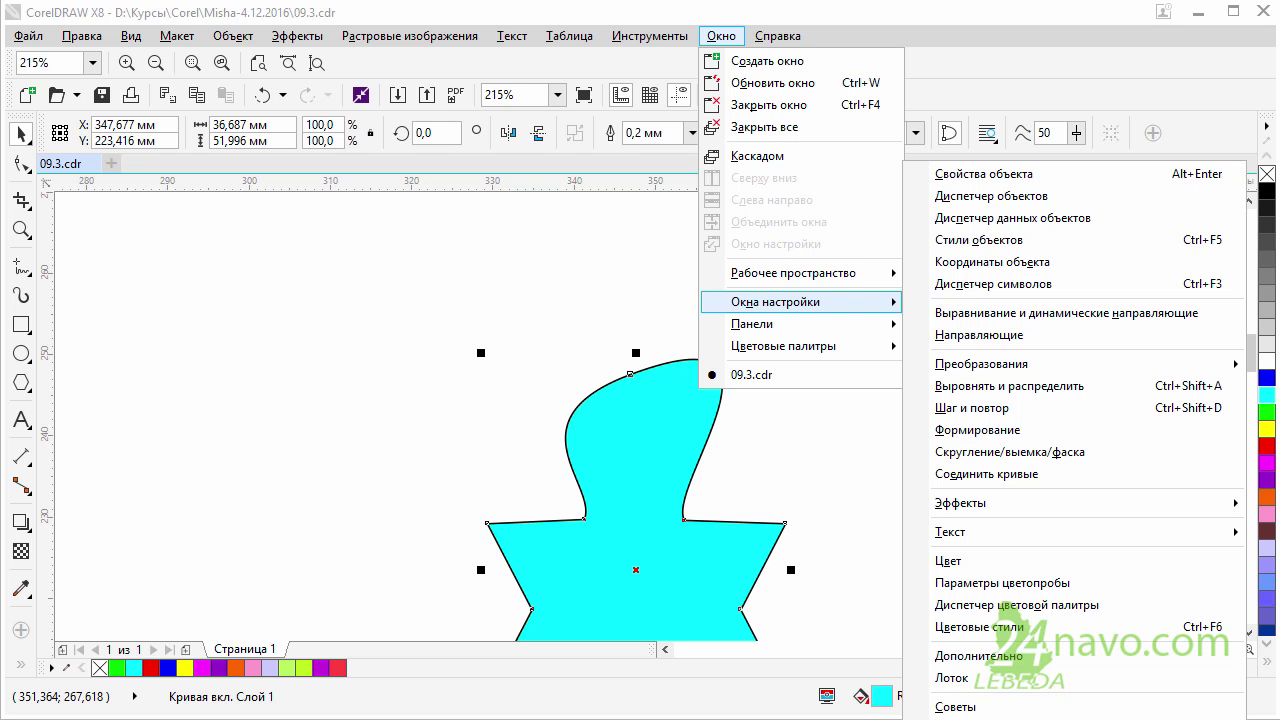
pyautogui.click(980, 453)
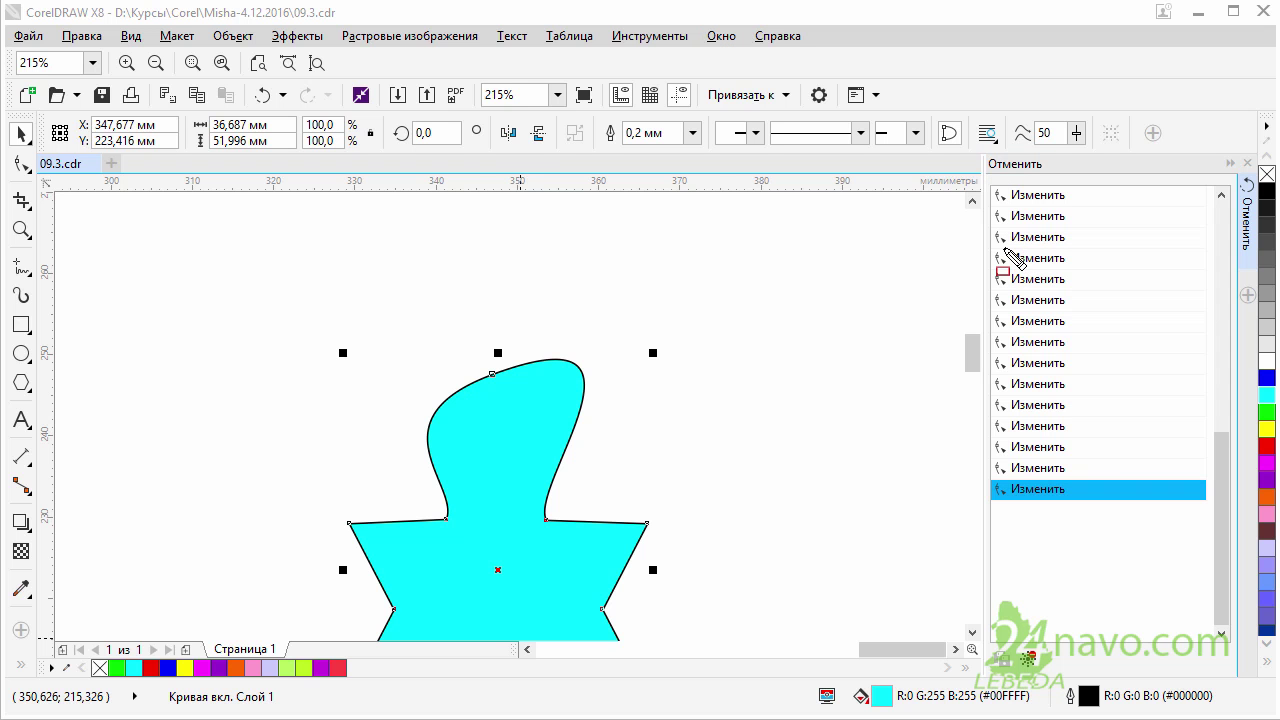
pyautogui.click(1040, 468)
pyautogui.click(1020, 388)
pyautogui.click(1036, 280)
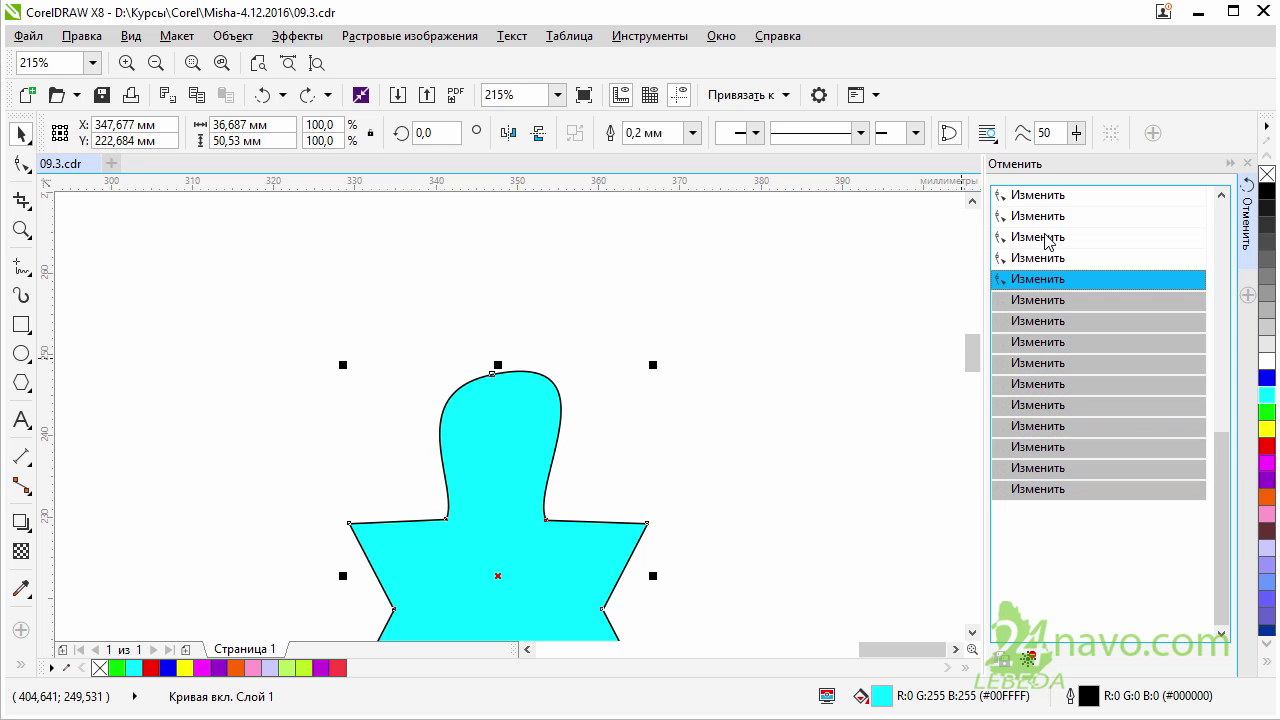
pyautogui.click(1044, 236)
pyautogui.click(1040, 203)
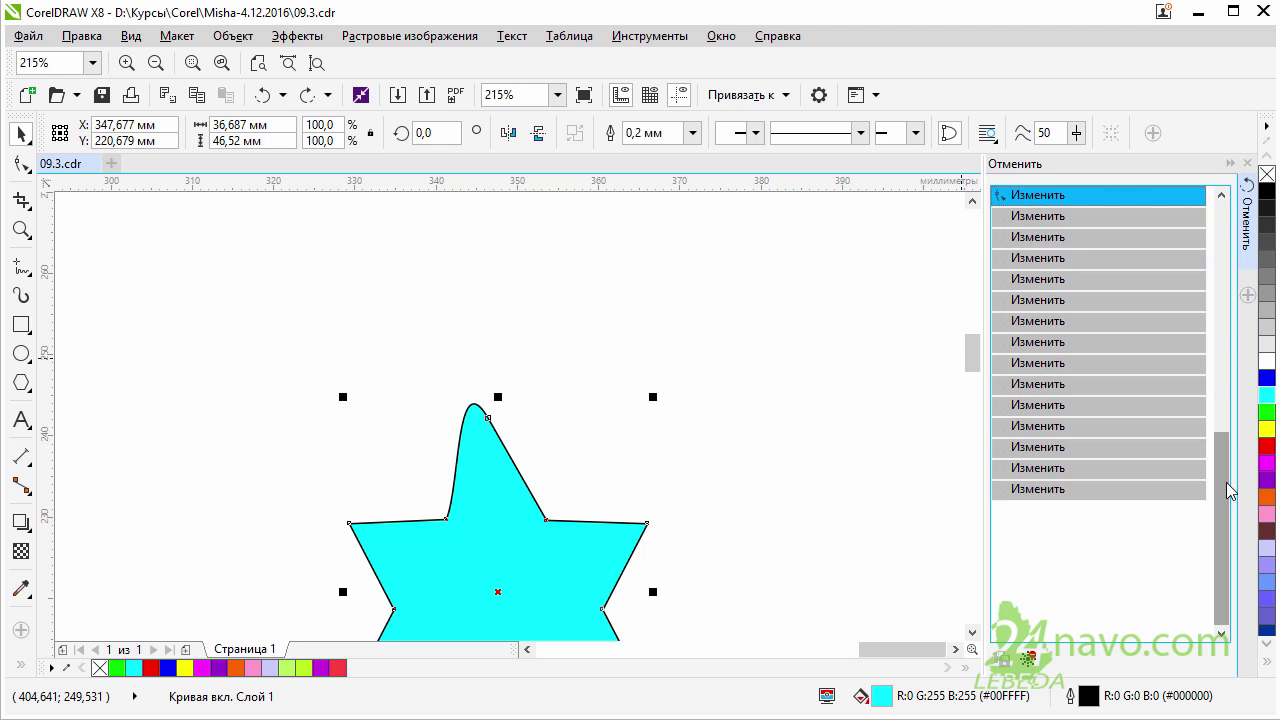
pyautogui.moveTo(1222, 482); pyautogui.dragTo(1223, 258)
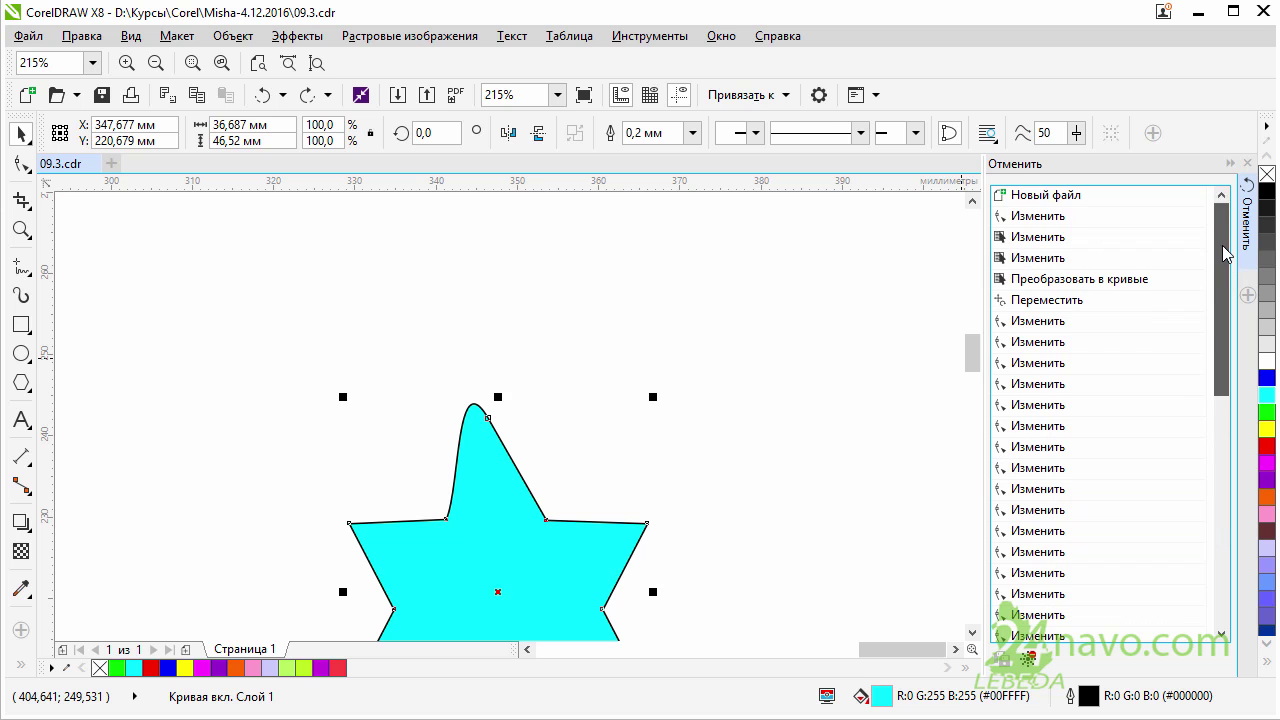
pyautogui.click(1055, 200)
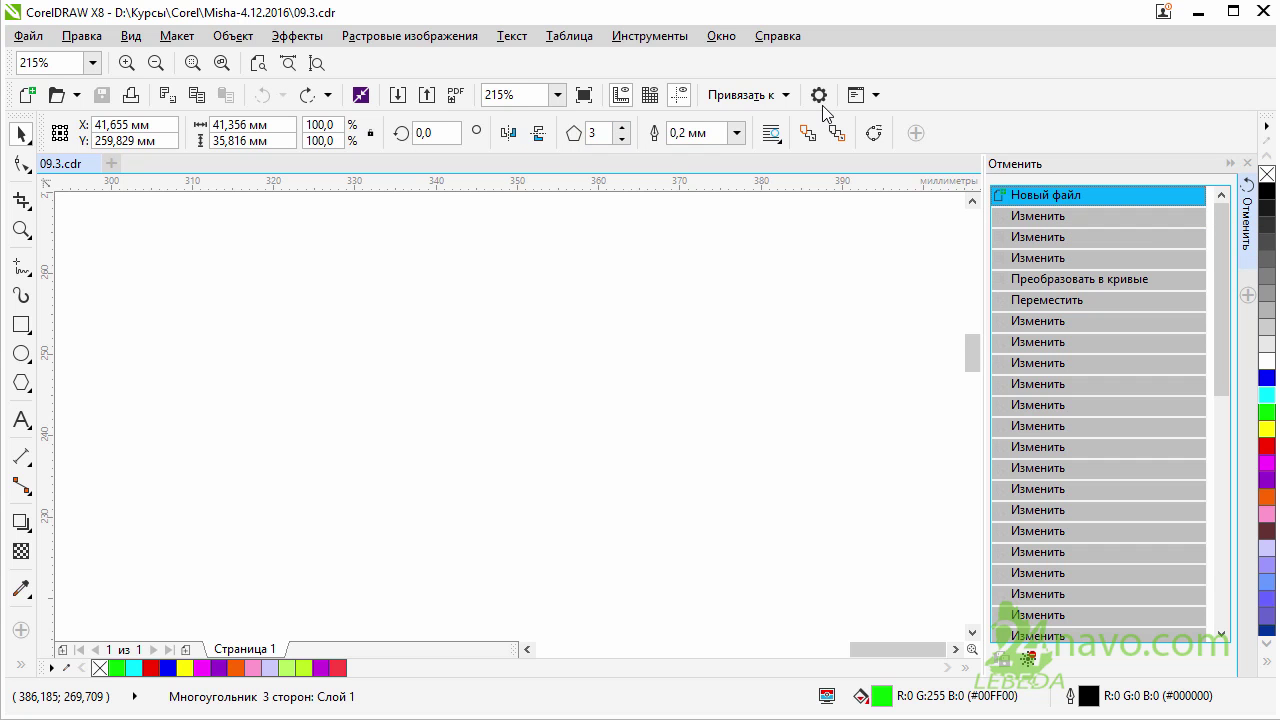
pyautogui.click(316, 64)
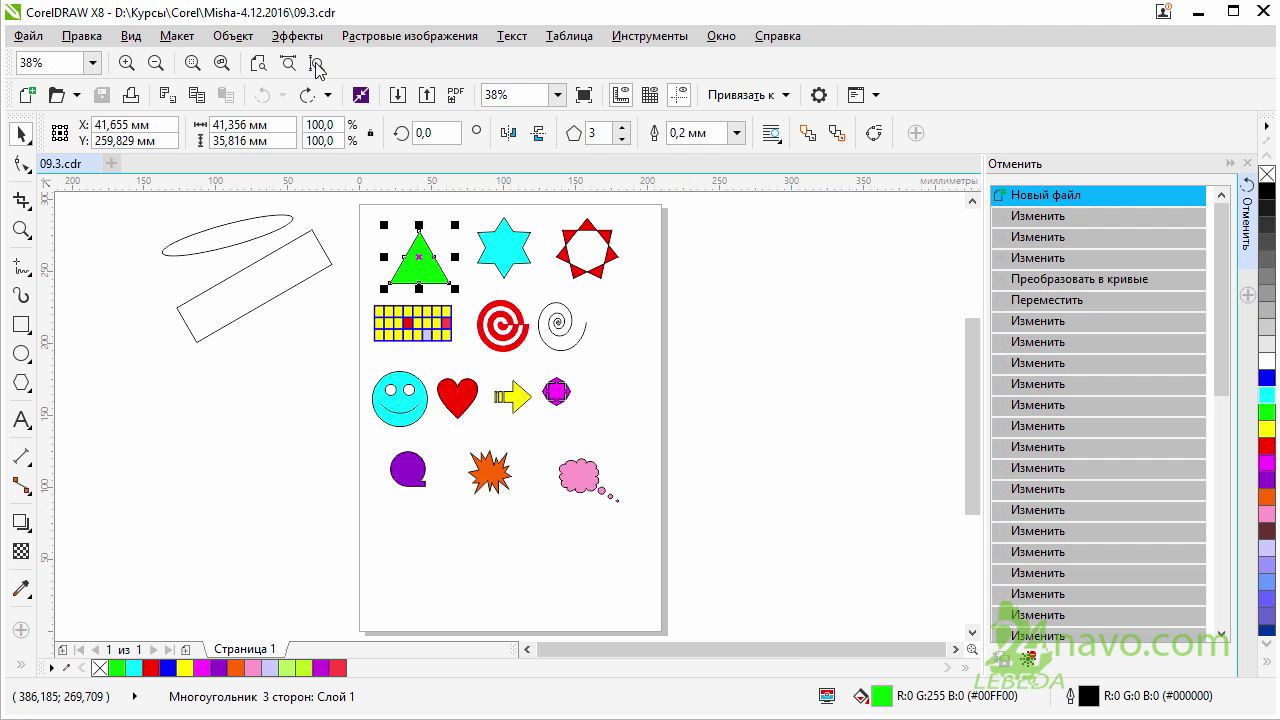
pyautogui.click(1054, 216)
pyautogui.click(1058, 258)
pyautogui.click(1062, 320)
pyautogui.click(1064, 386)
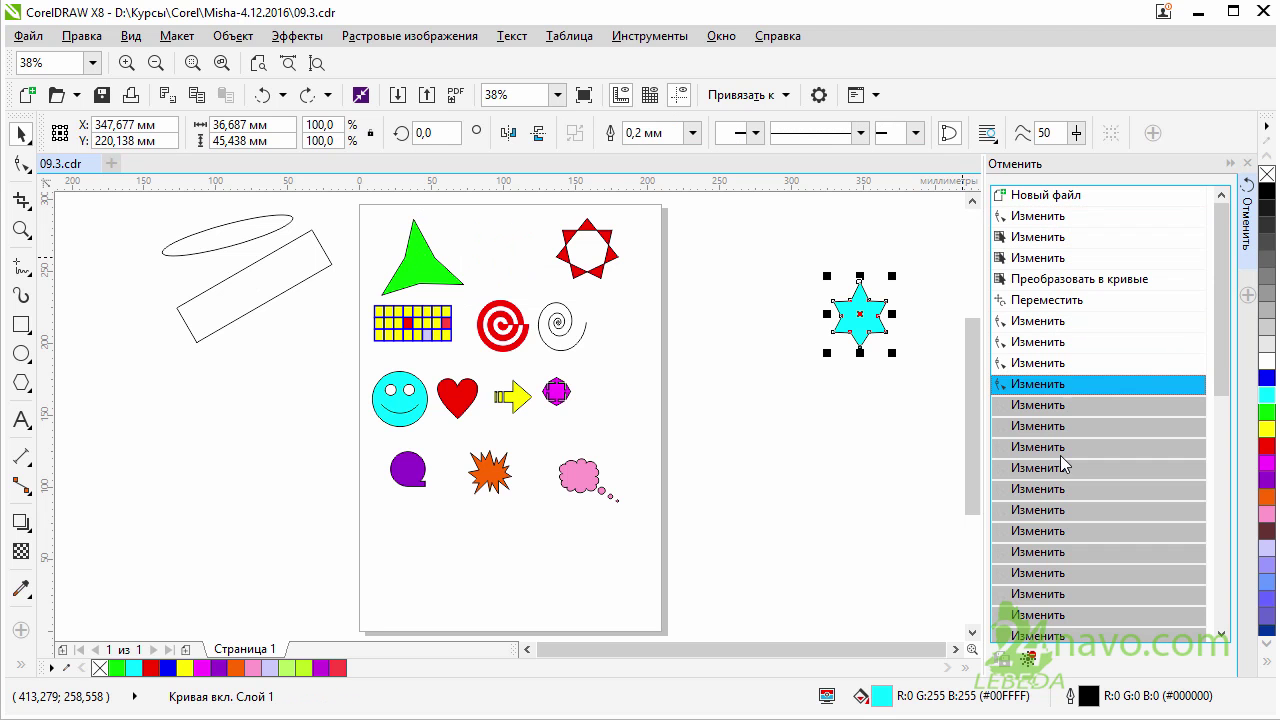
pyautogui.moveTo(1225, 374); pyautogui.dragTo(1244, 618)
pyautogui.click(1097, 613)
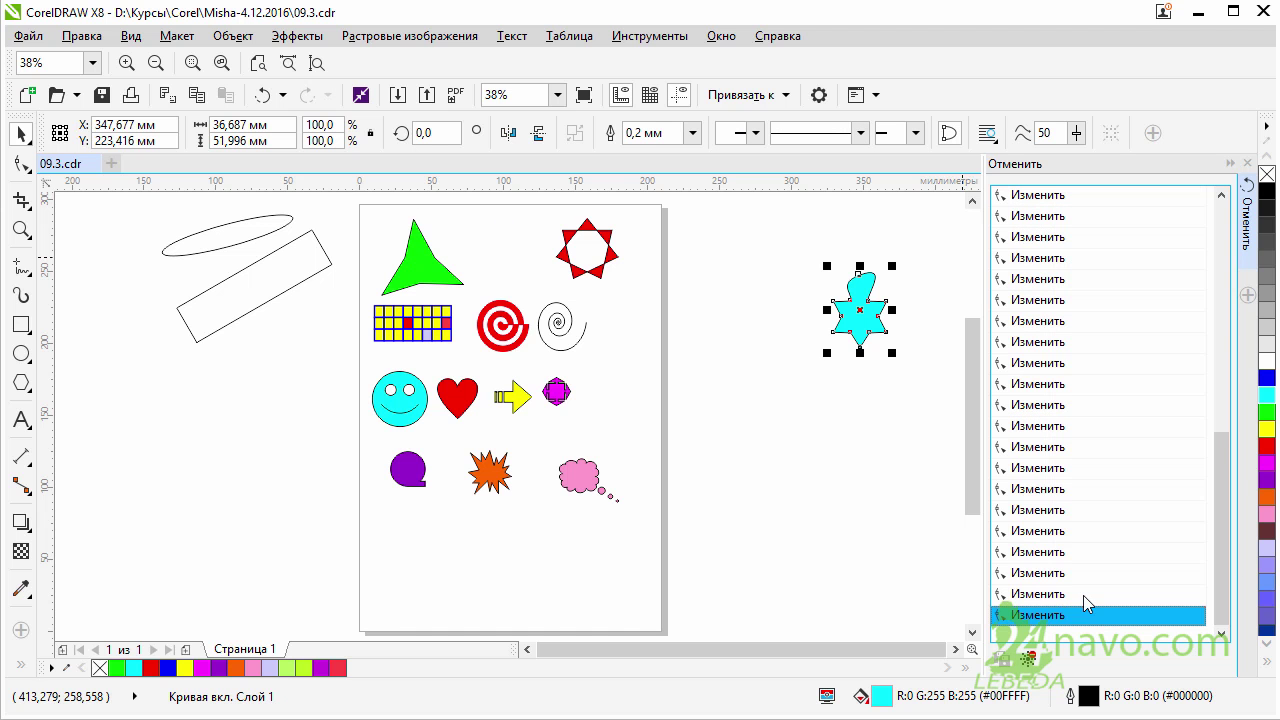
pyautogui.click(1040, 488)
pyautogui.click(1048, 363)
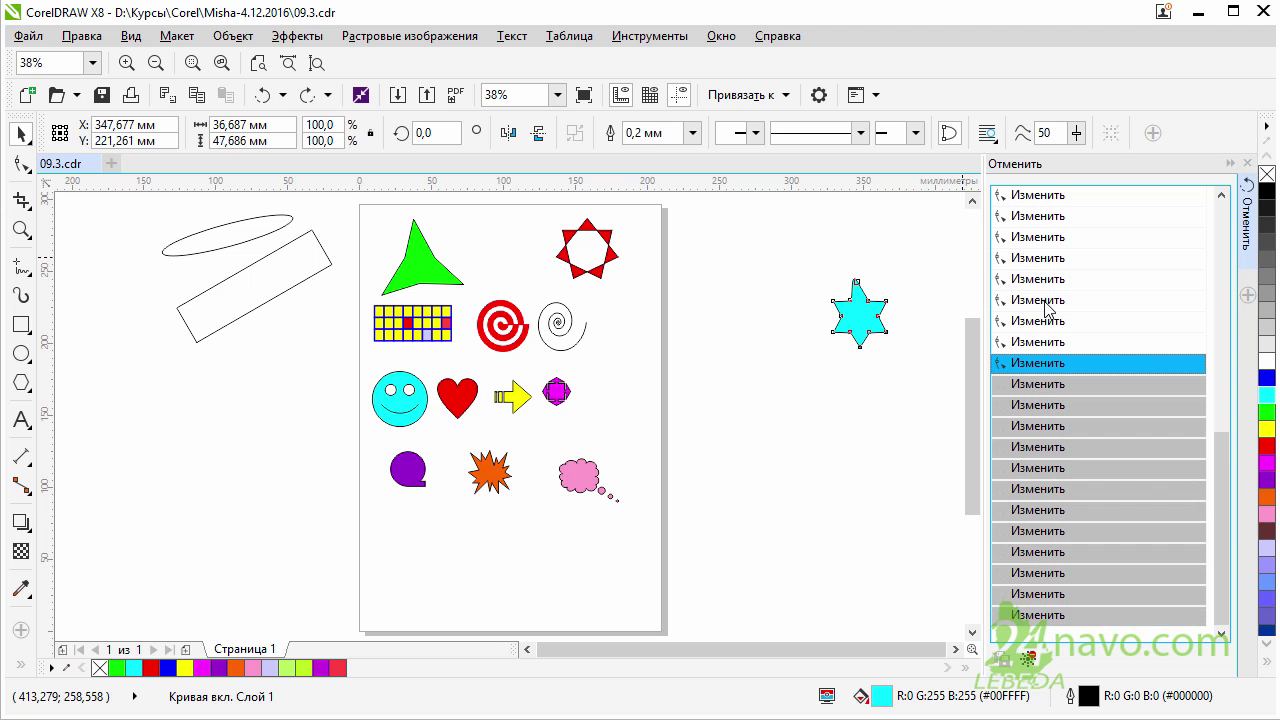
pyautogui.click(1045, 300)
pyautogui.click(1068, 384)
pyautogui.click(1090, 510)
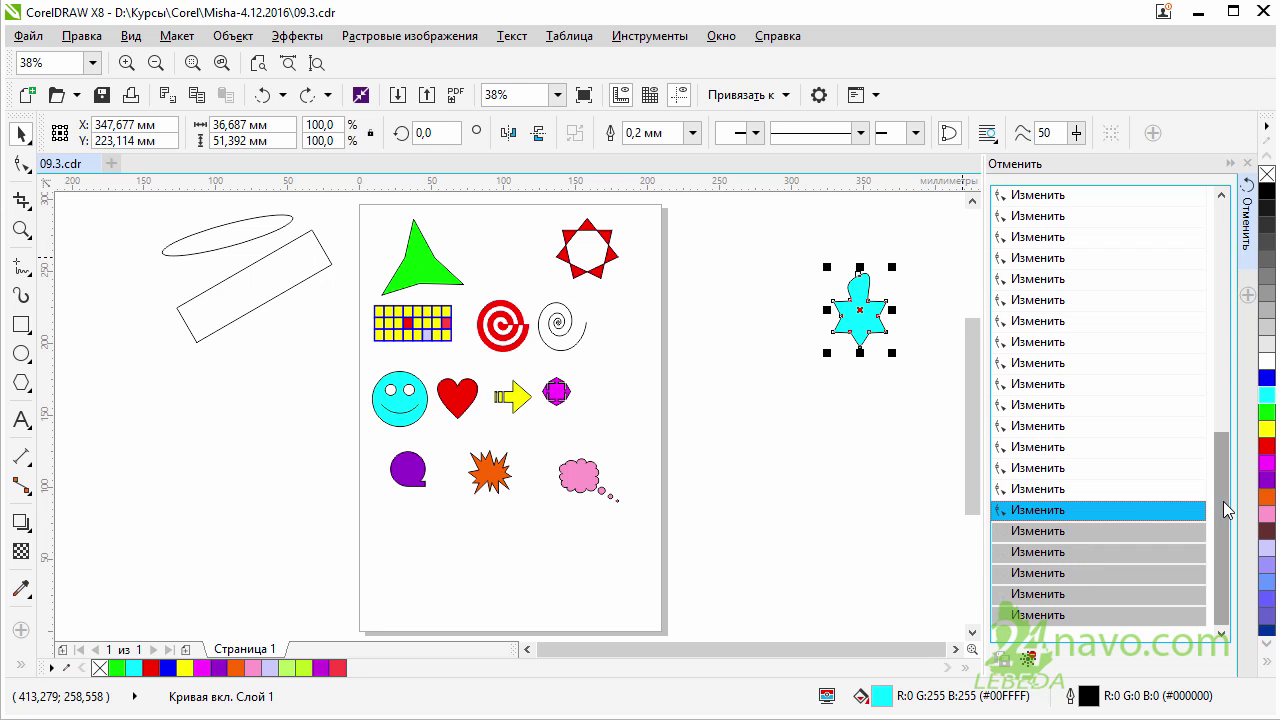
pyautogui.moveTo(1228, 510); pyautogui.dragTo(1223, 278)
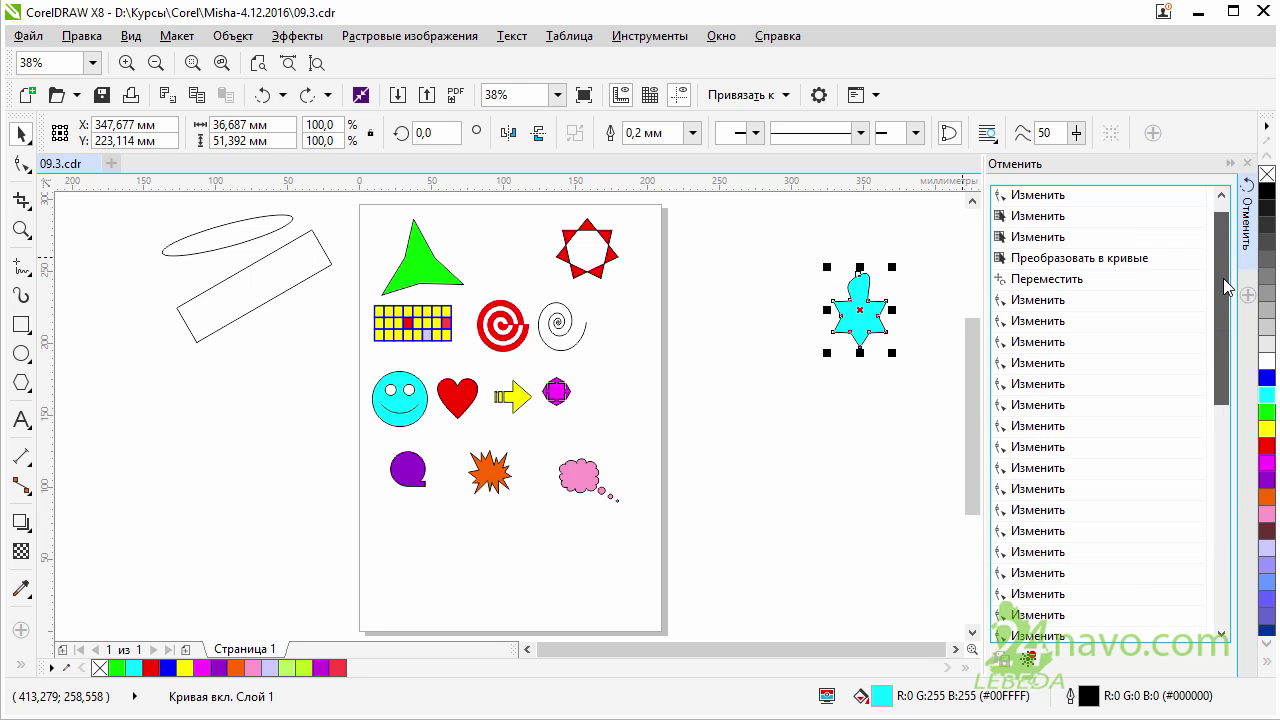
pyautogui.click(1053, 222)
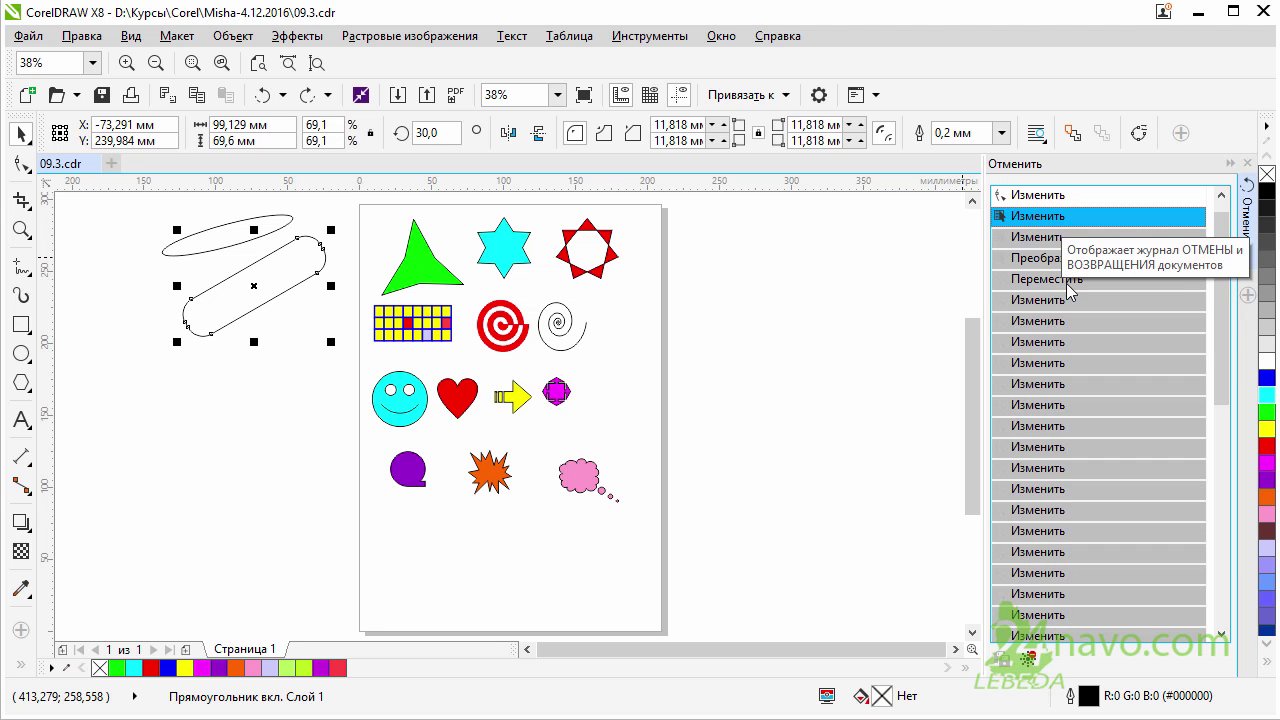
pyautogui.moveTo(1222, 316); pyautogui.dragTo(1221, 553)
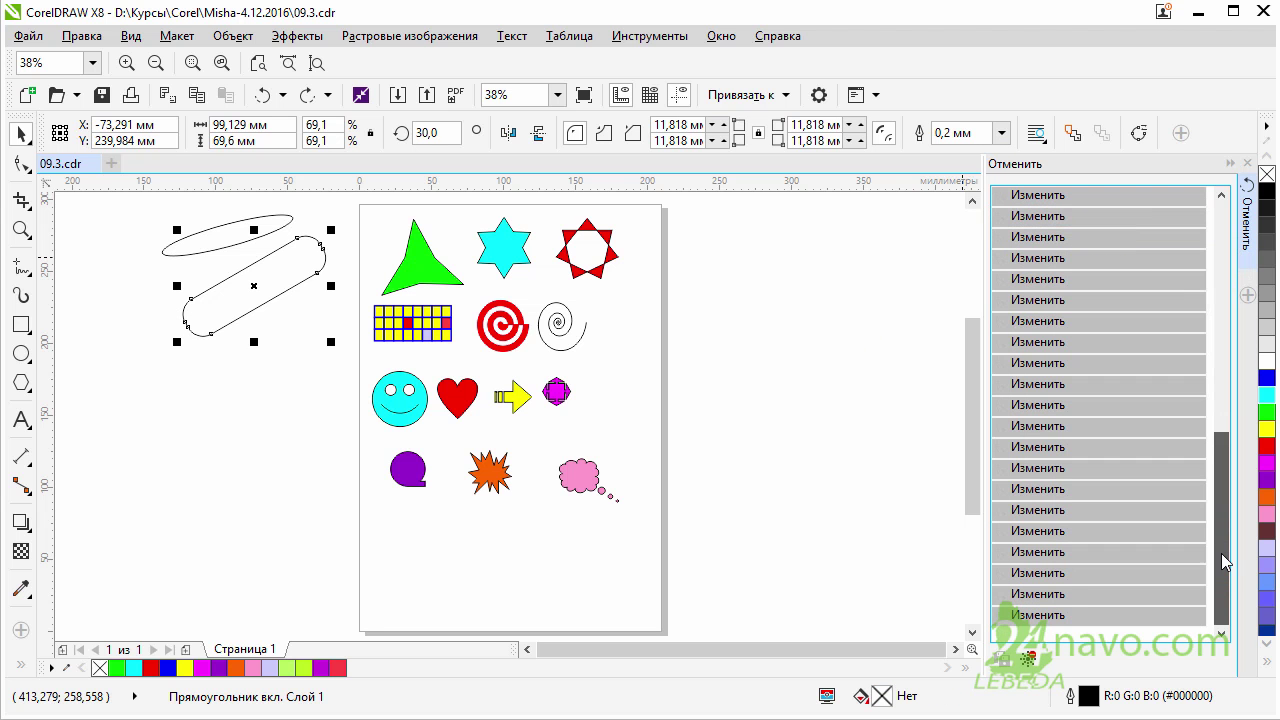
pyautogui.click(1136, 574)
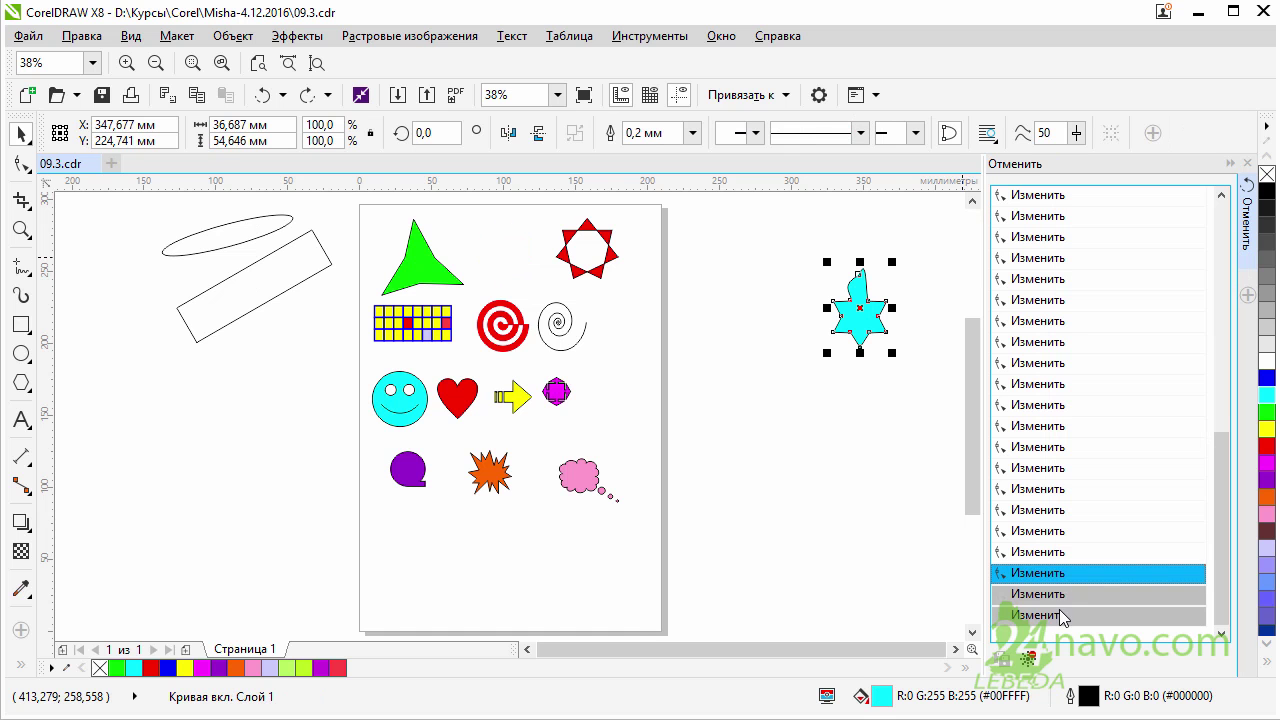
pyautogui.click(1061, 616)
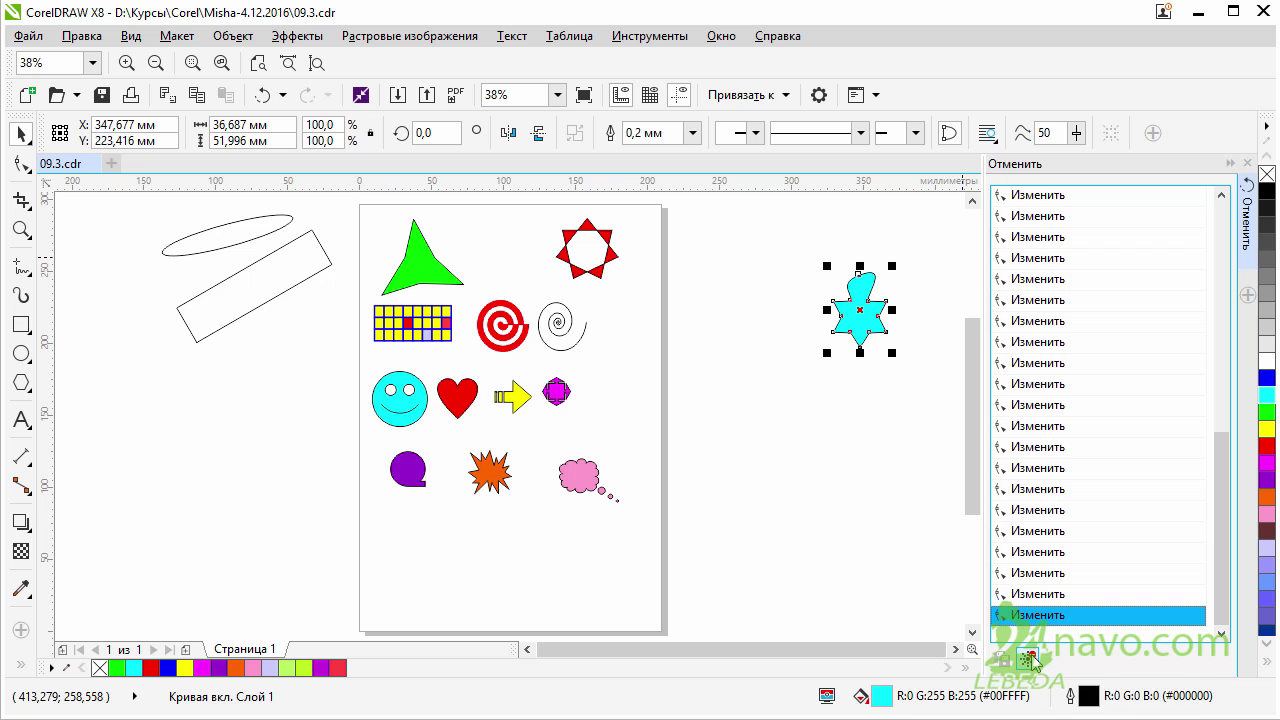
# Clear the undo list, confirming Yes, and move the cyan figure slightly left and down
pyautogui.click(1030, 660)
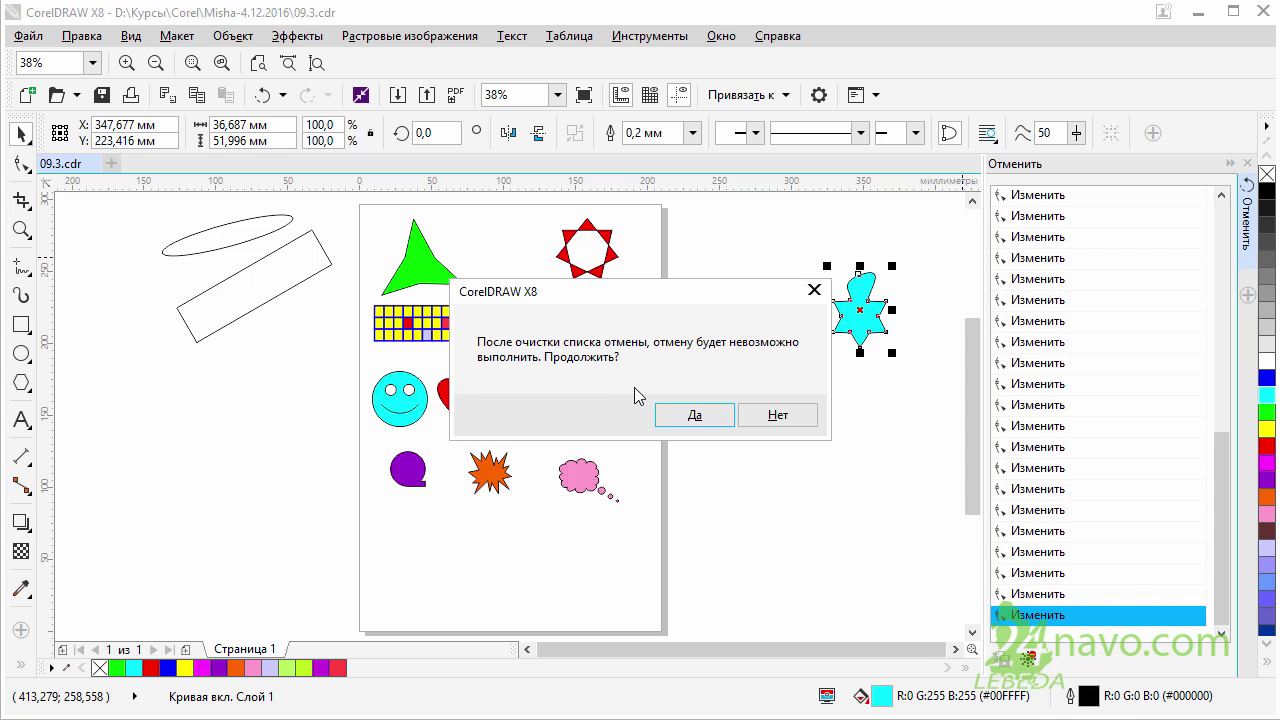
pyautogui.click(695, 415)
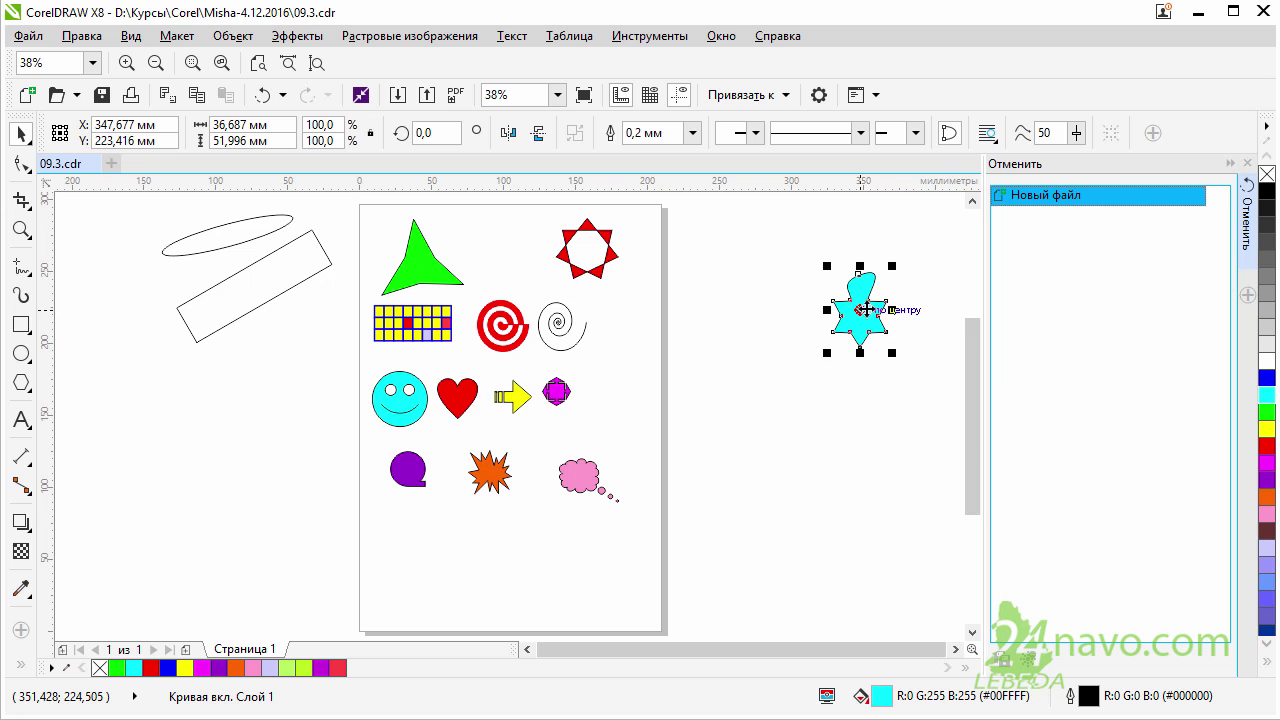
pyautogui.moveTo(857, 312); pyautogui.dragTo(834, 326)
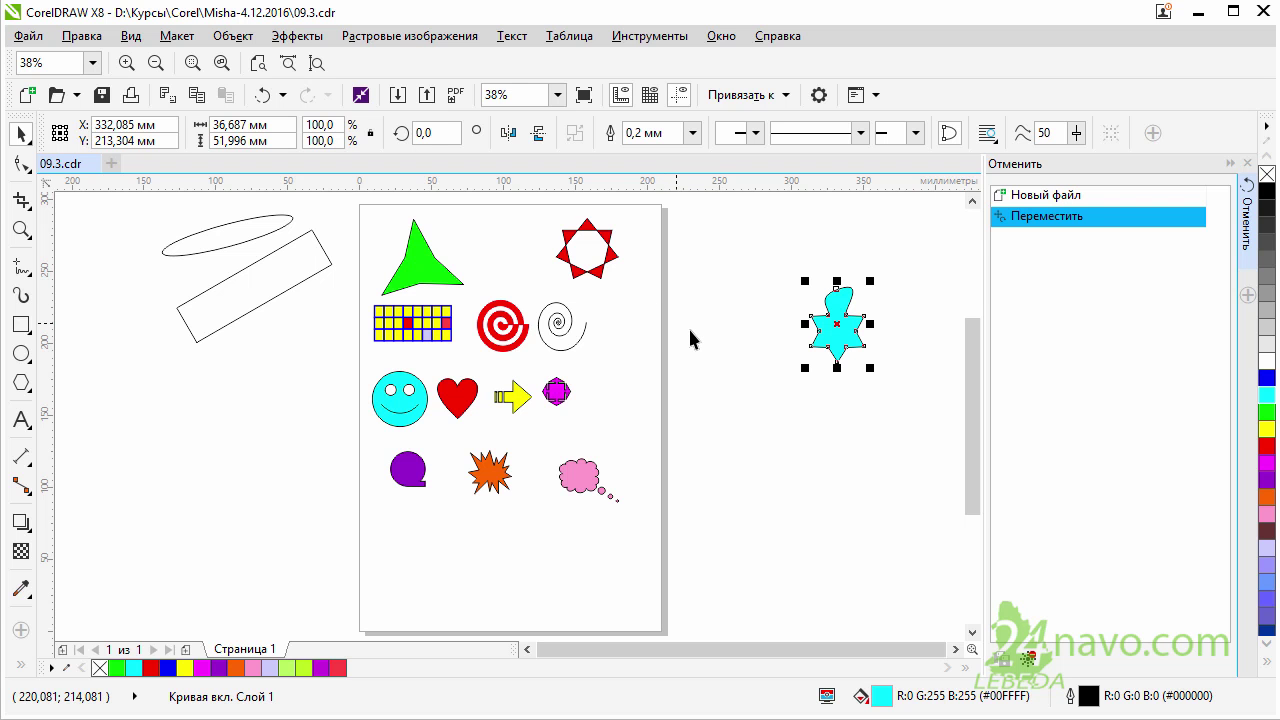
pyautogui.click(22, 166)
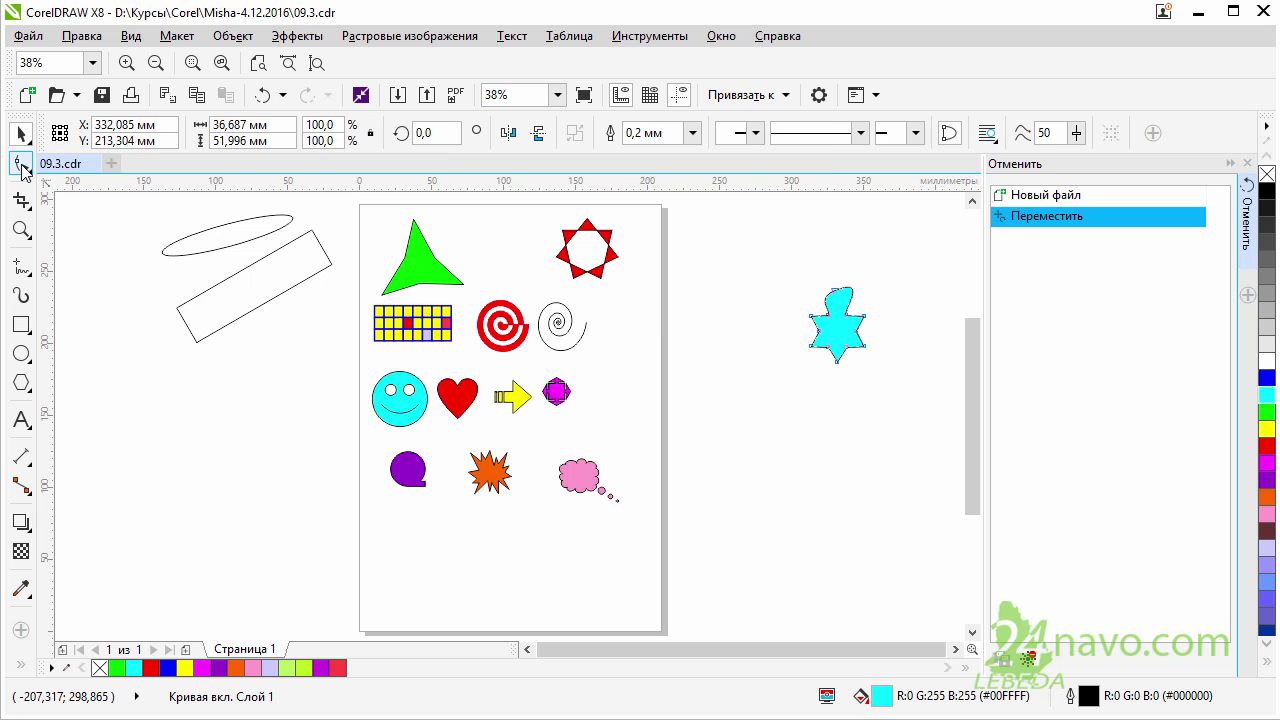